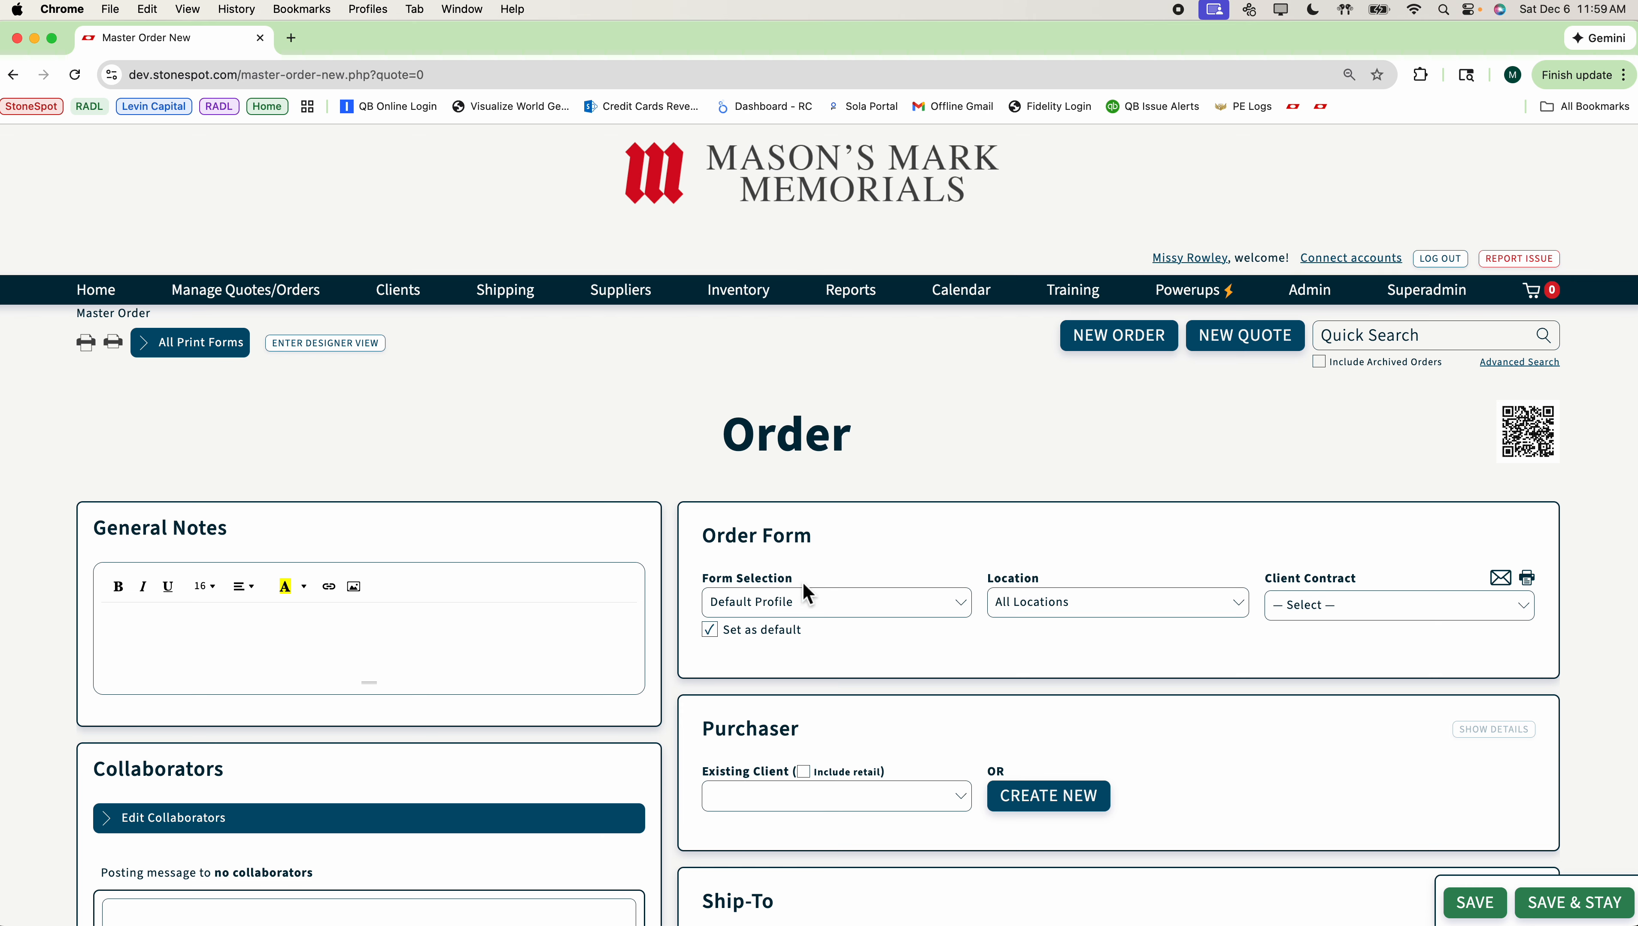
Review the available order form profiles and the sections of the new order shown under Default Profile
{"action": "left_click", "coordinate": [973, 615]}
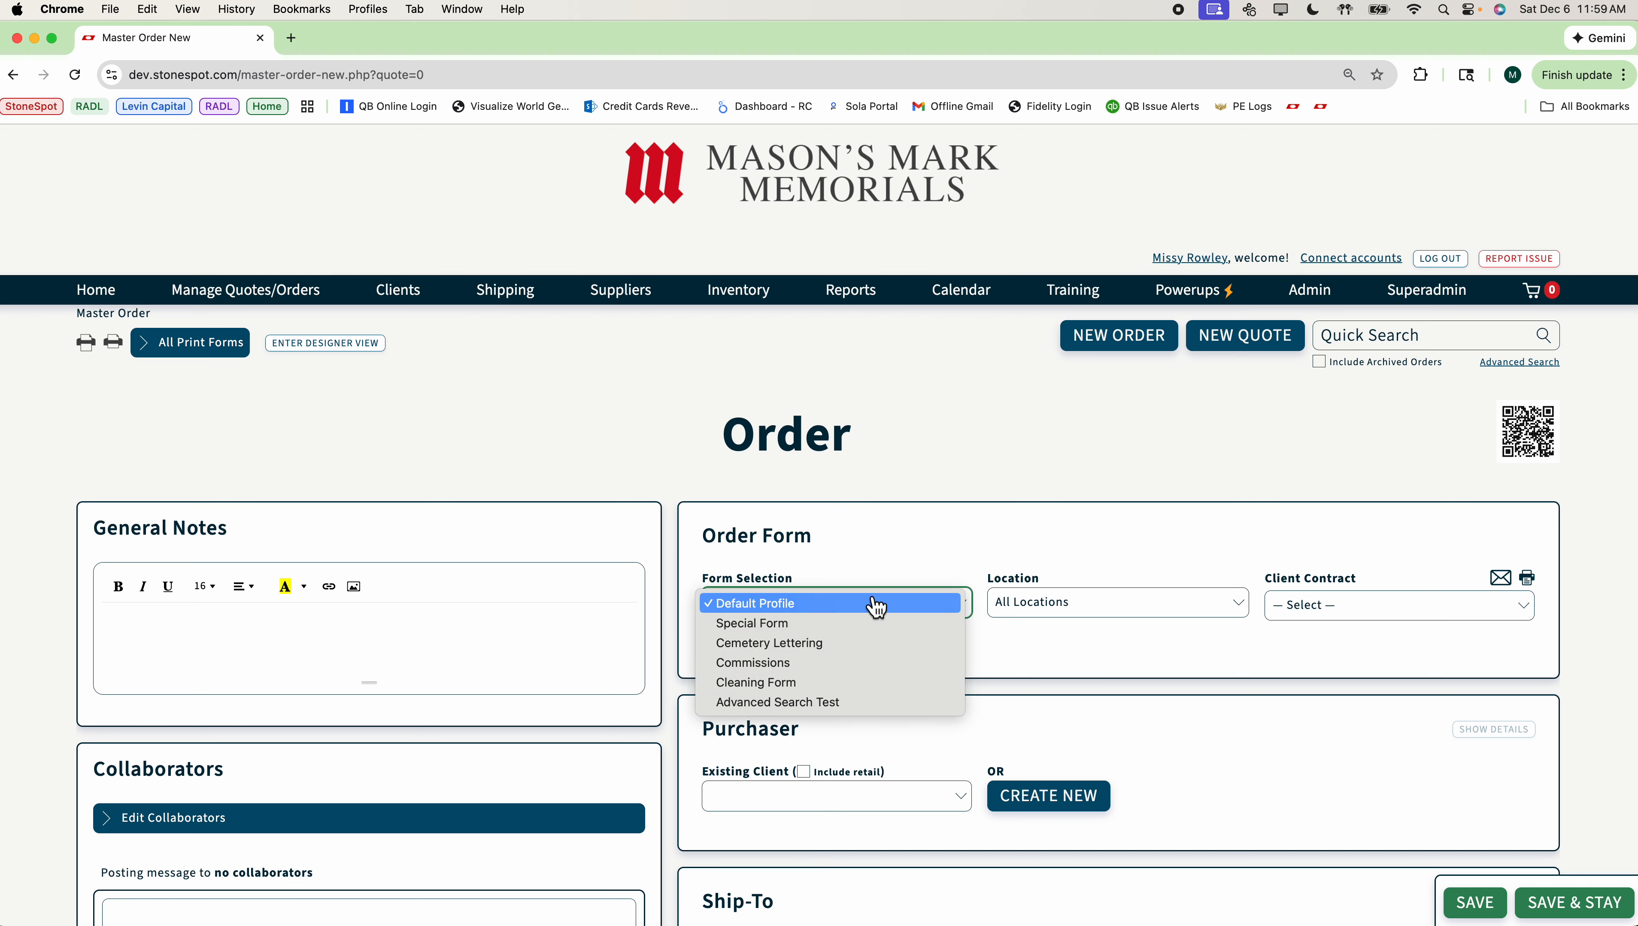
{"action": "left_click", "coordinate": [895, 542]}
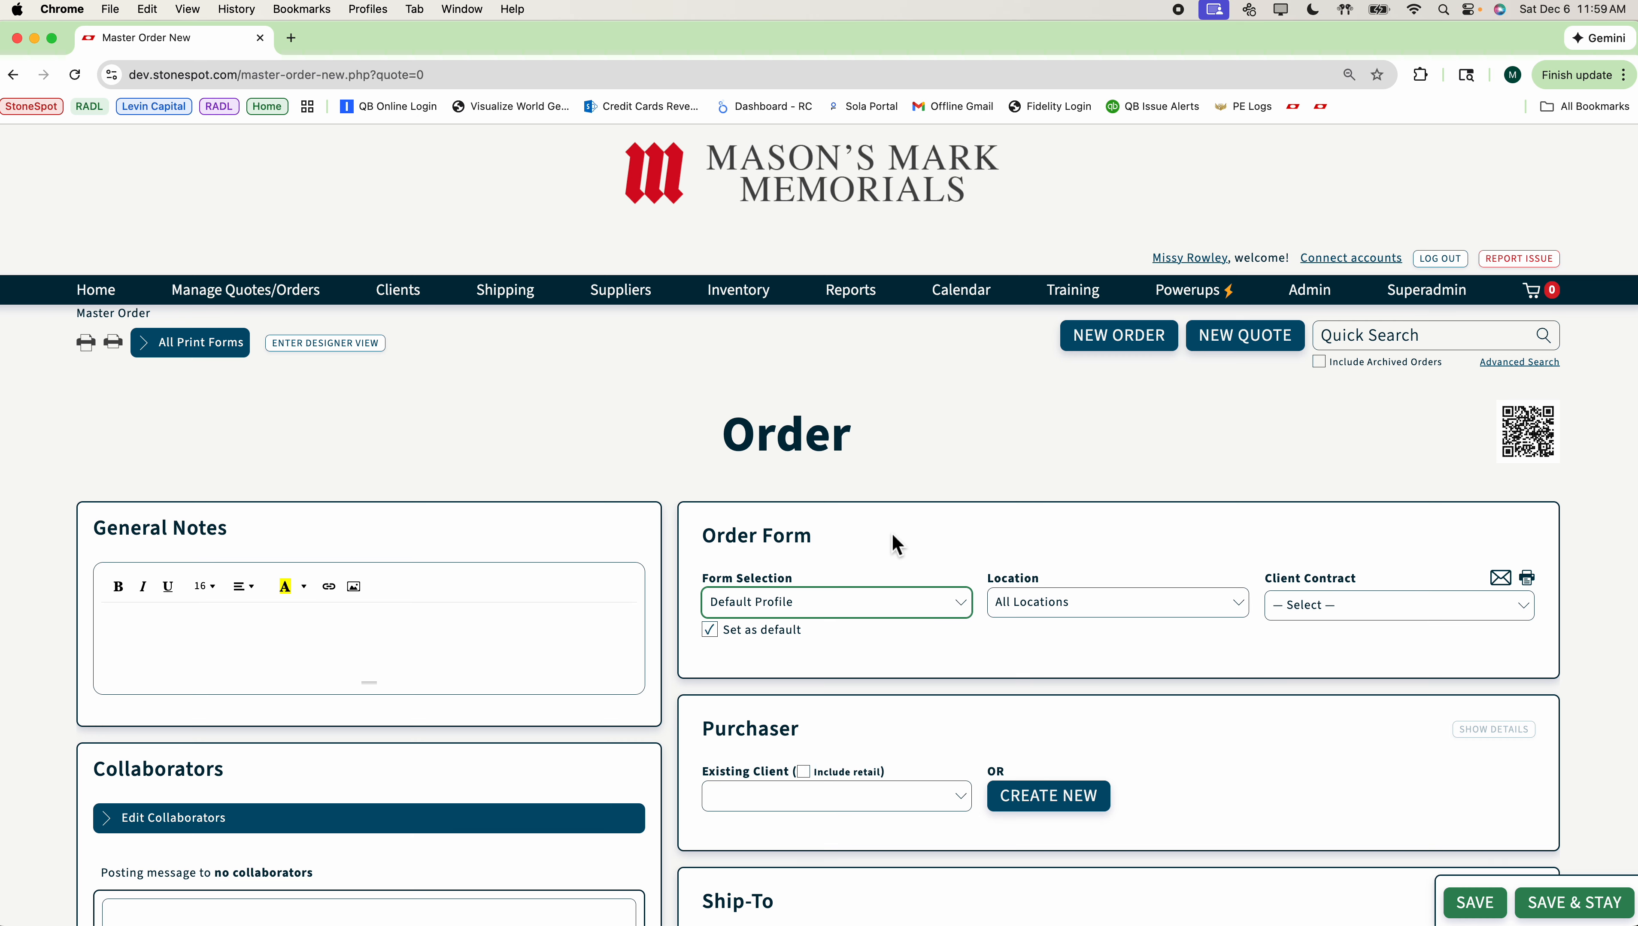
{"action": "scroll", "coordinate": [894, 543], "scroll_direction": "down", "scroll_amount": 5}
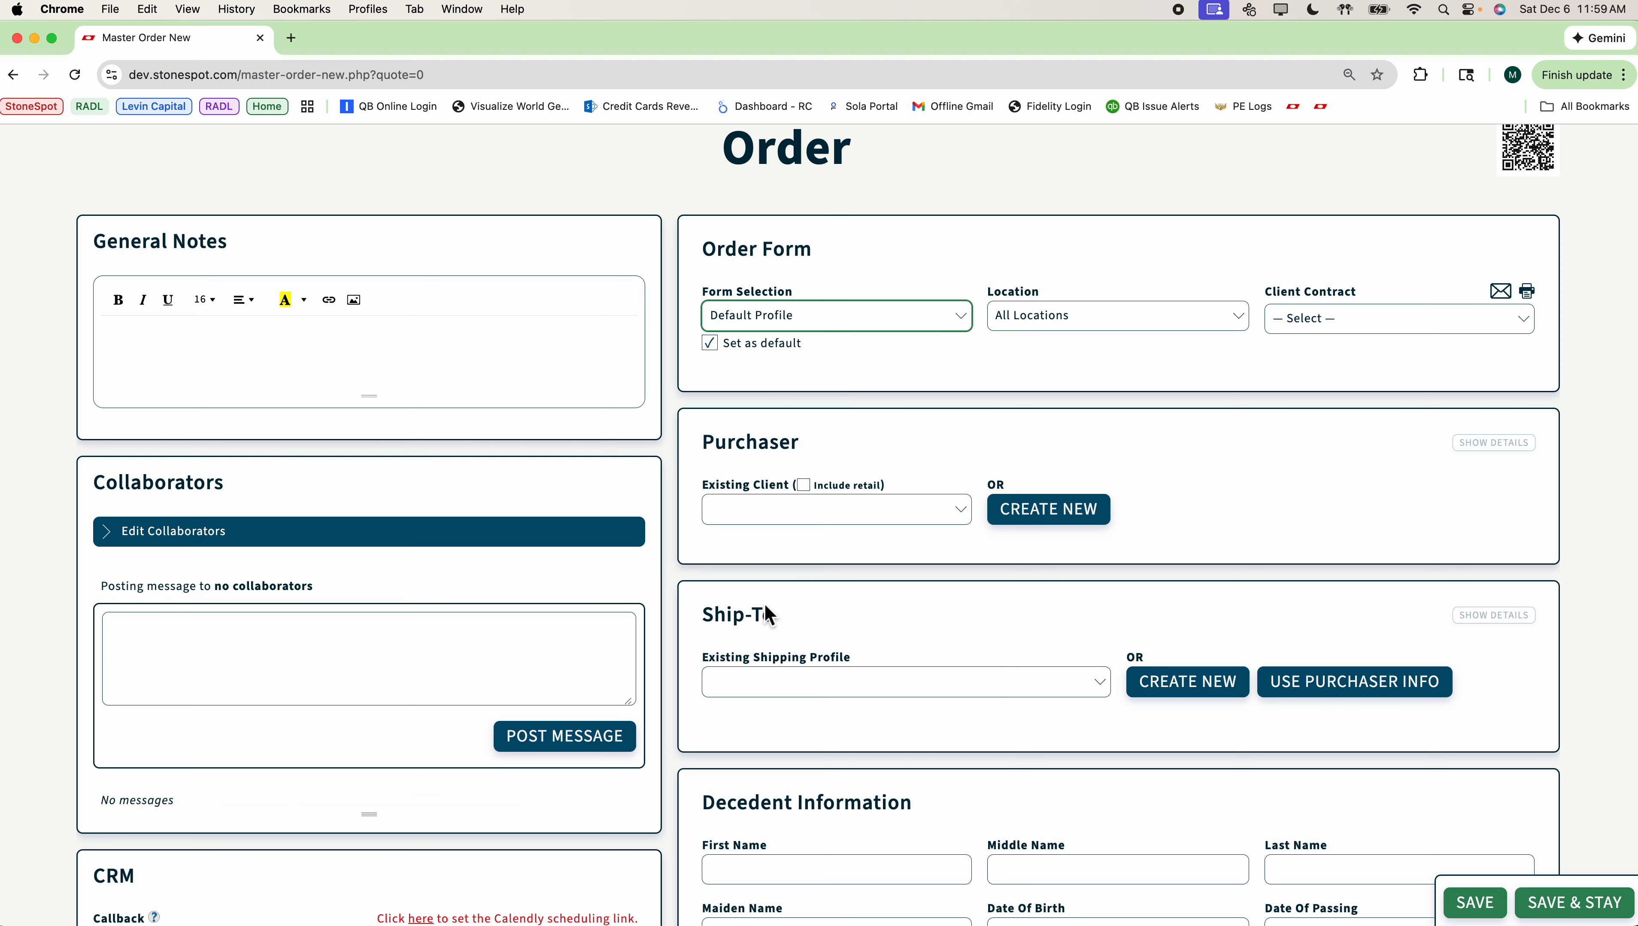
{"action": "scroll", "coordinate": [759, 656], "scroll_direction": "down", "scroll_amount": 4}
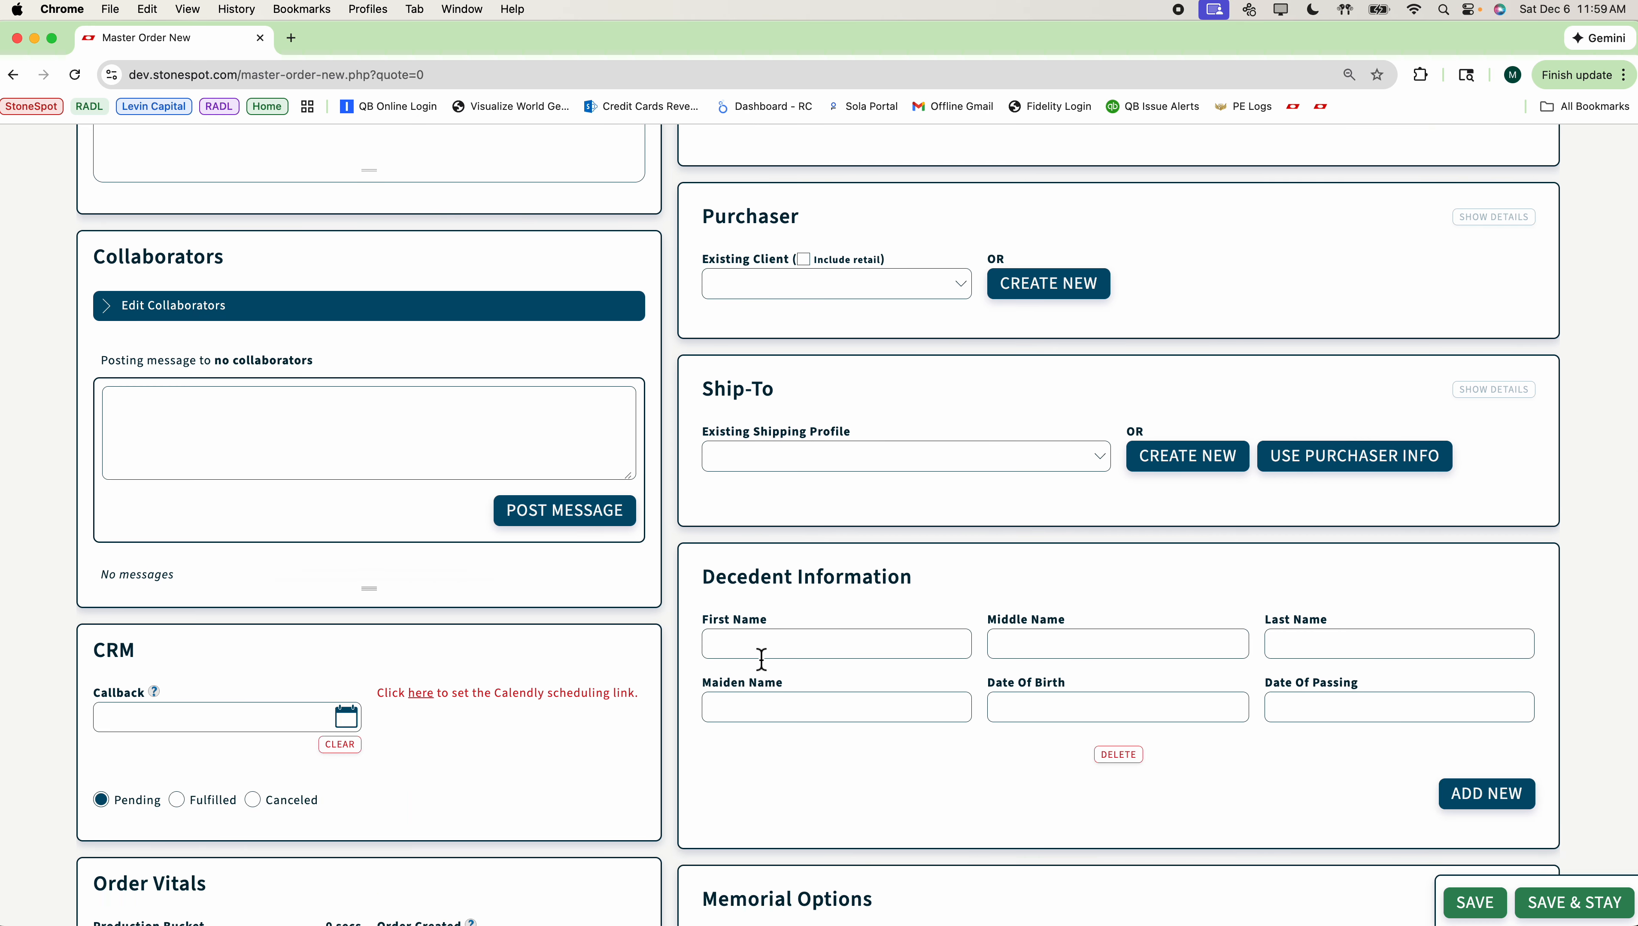
{"action": "scroll", "coordinate": [760, 656], "scroll_direction": "down", "scroll_amount": 6}
{"action": "scroll", "coordinate": [760, 661], "scroll_direction": "down", "scroll_amount": 4}
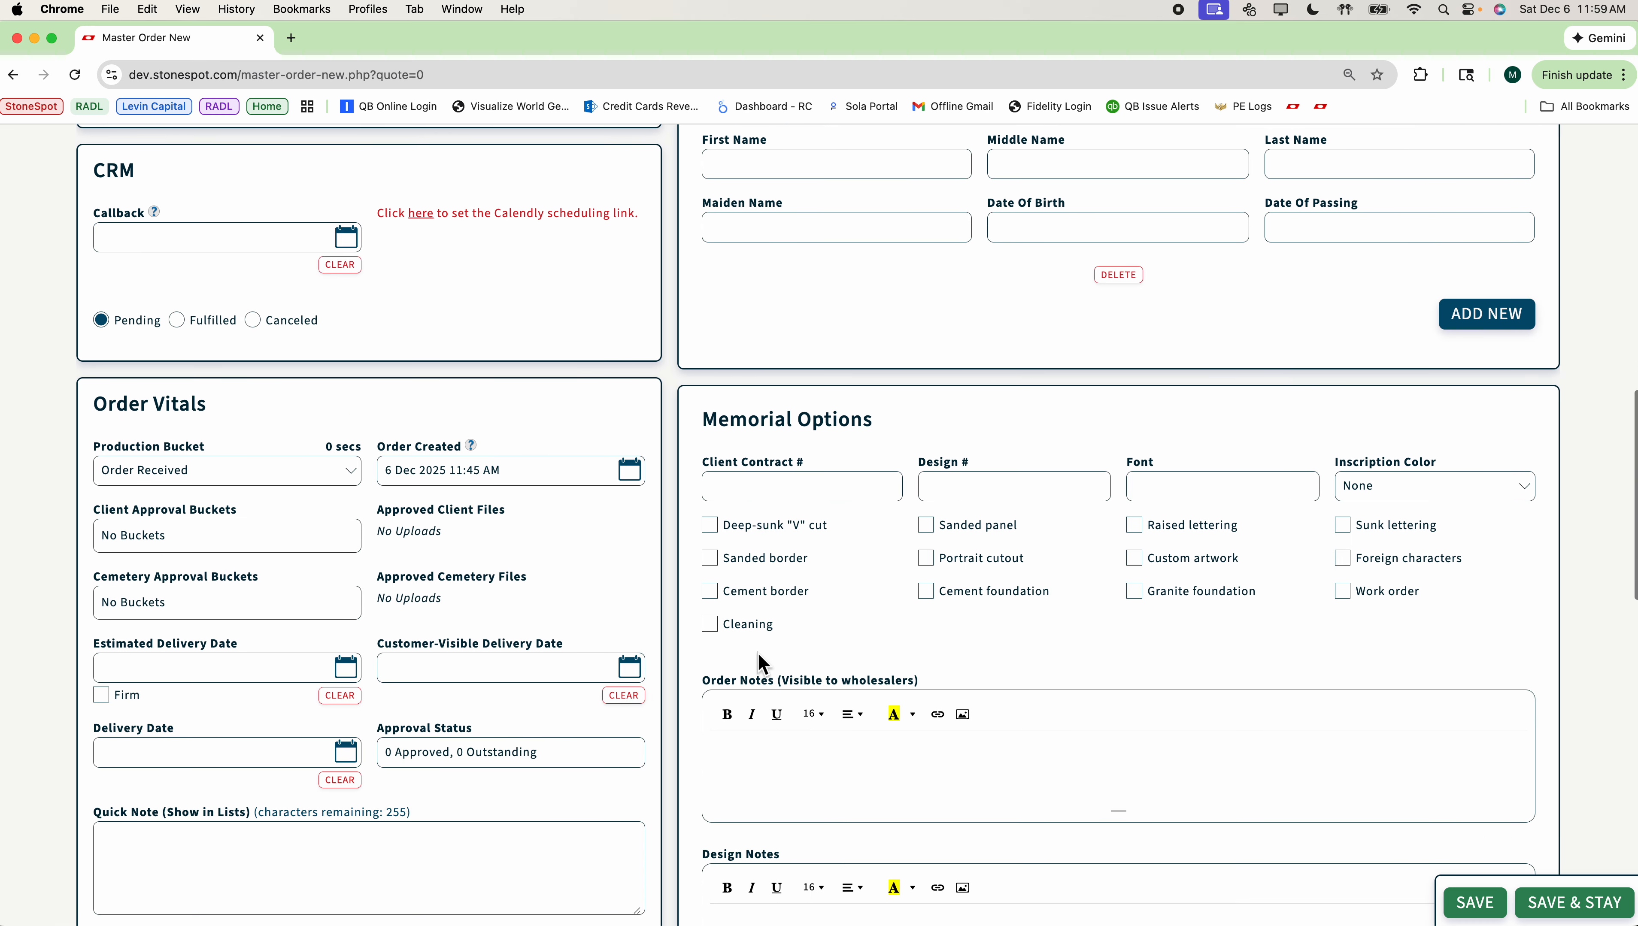
{"action": "scroll", "coordinate": [763, 662], "scroll_direction": "down", "scroll_amount": 3}
{"action": "scroll", "coordinate": [762, 662], "scroll_direction": "down", "scroll_amount": 4}
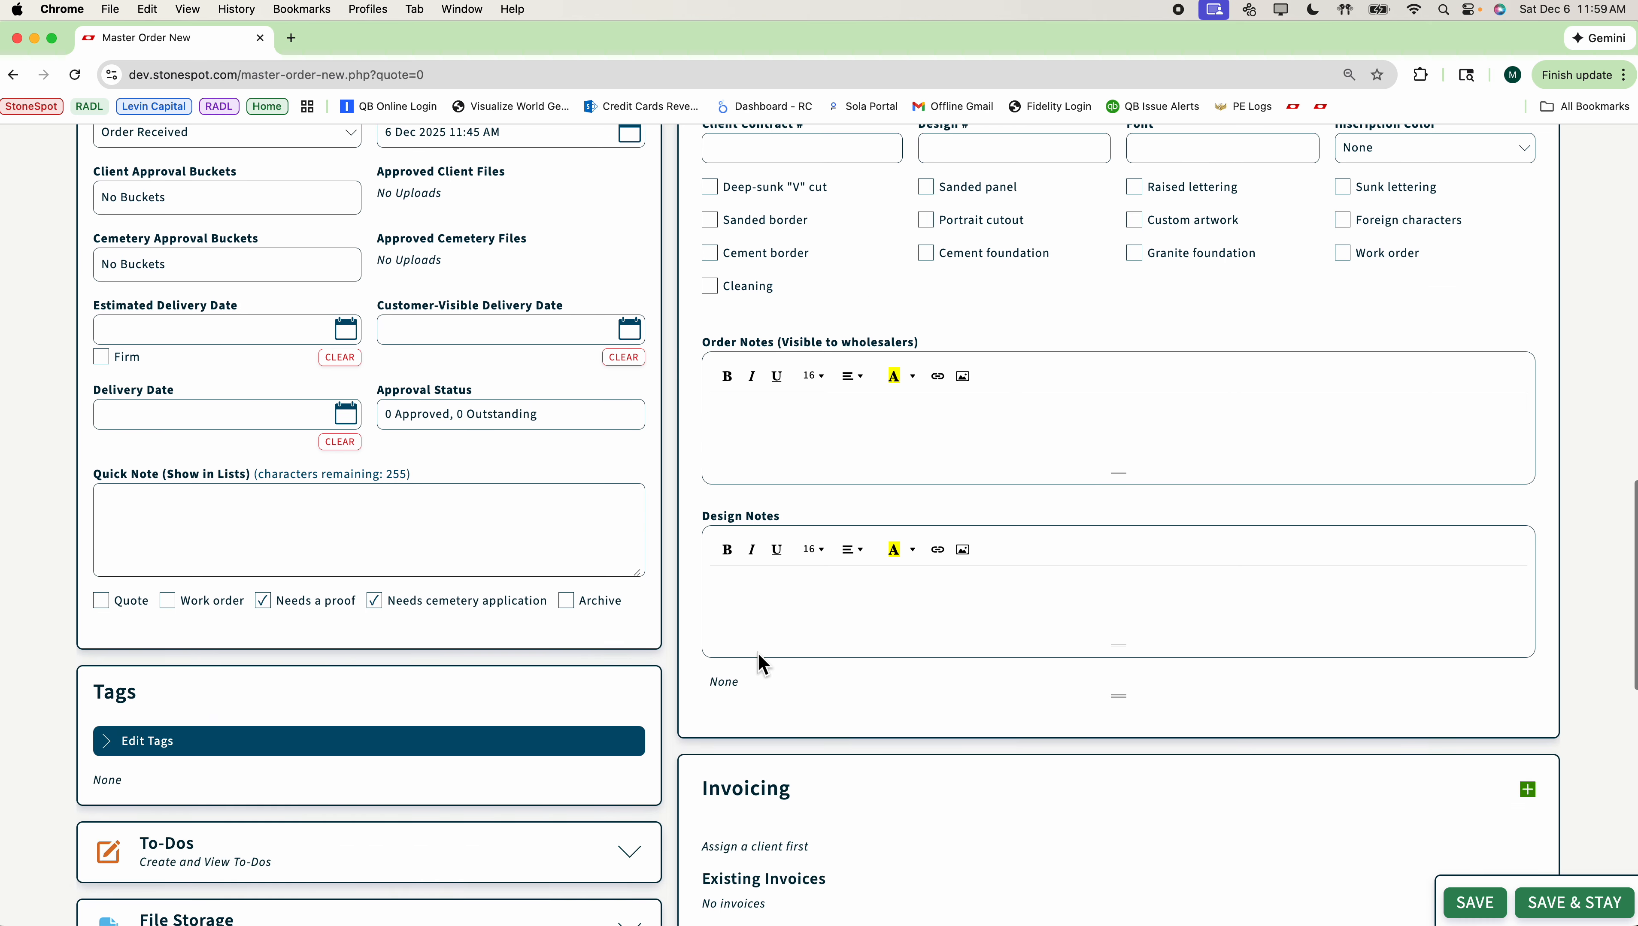
{"action": "scroll", "coordinate": [757, 636], "scroll_direction": "down", "scroll_amount": 4}
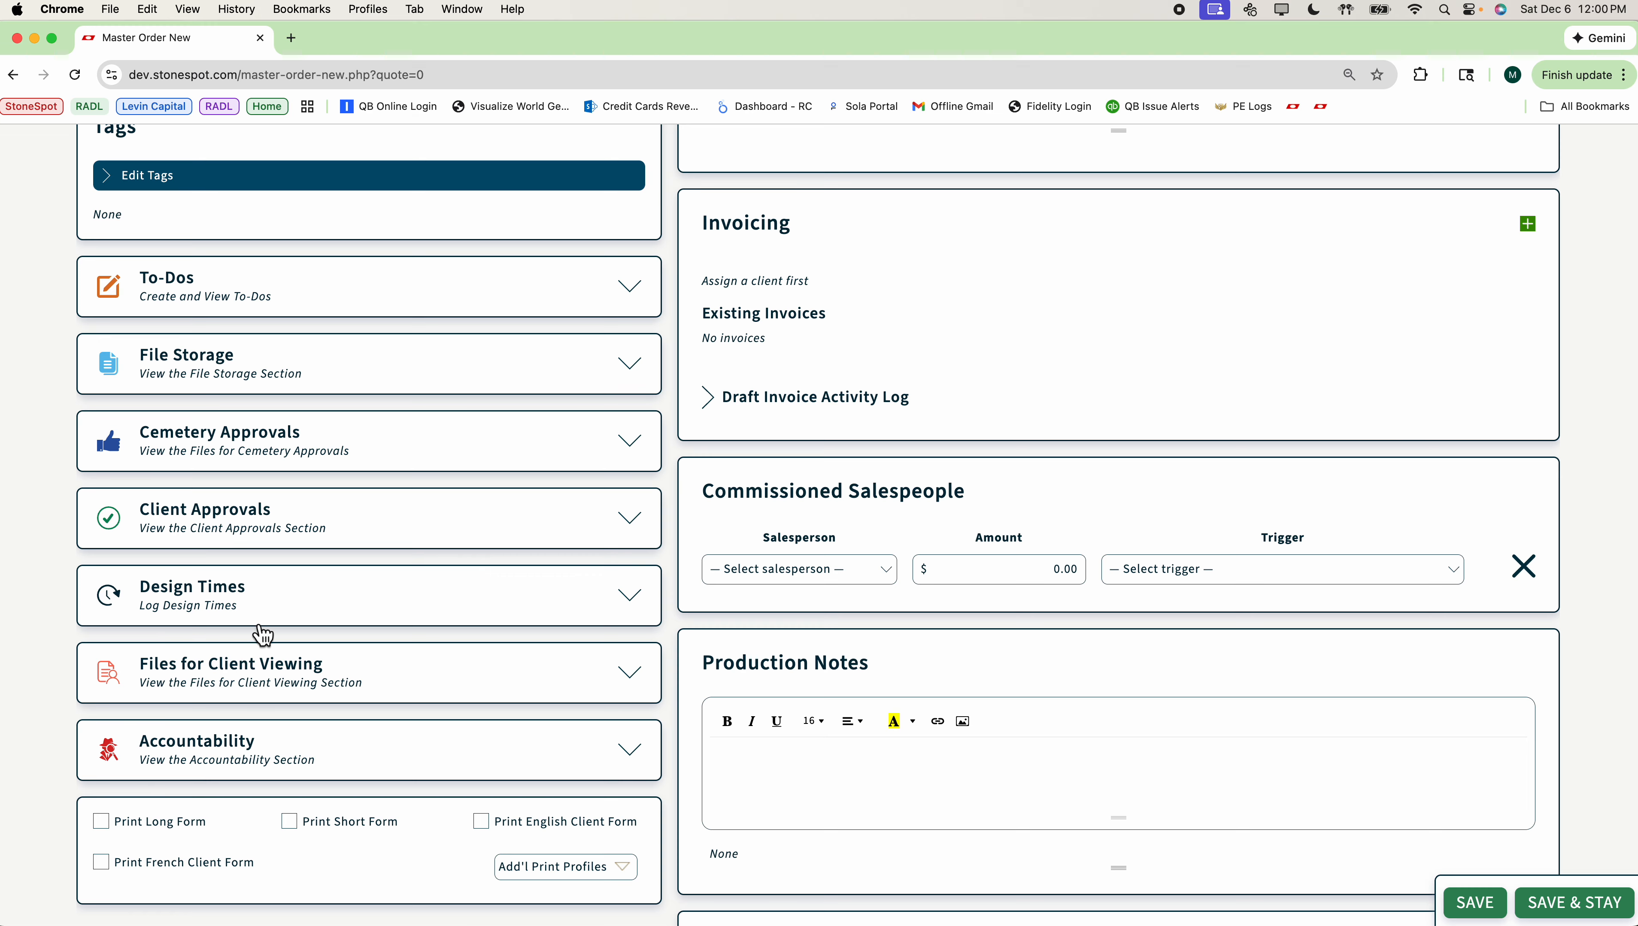
{"action": "scroll", "coordinate": [253, 587], "scroll_direction": "up", "scroll_amount": 5}
{"action": "scroll", "coordinate": [247, 583], "scroll_direction": "up", "scroll_amount": 13}
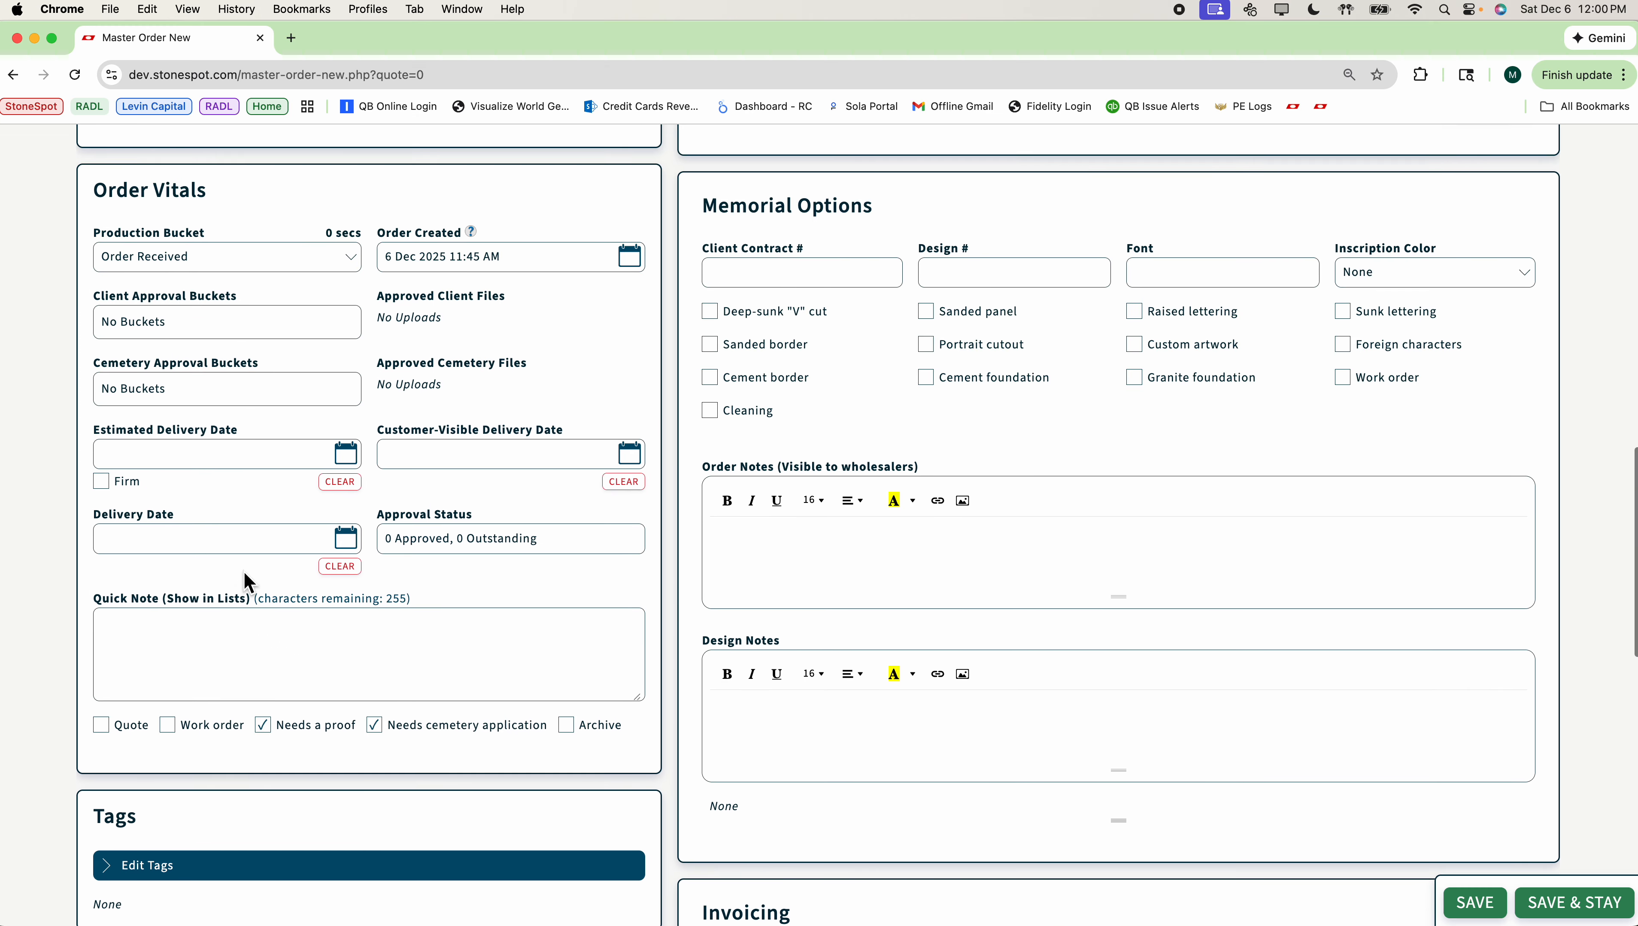
{"action": "scroll", "coordinate": [249, 584], "scroll_direction": "up", "scroll_amount": 4}
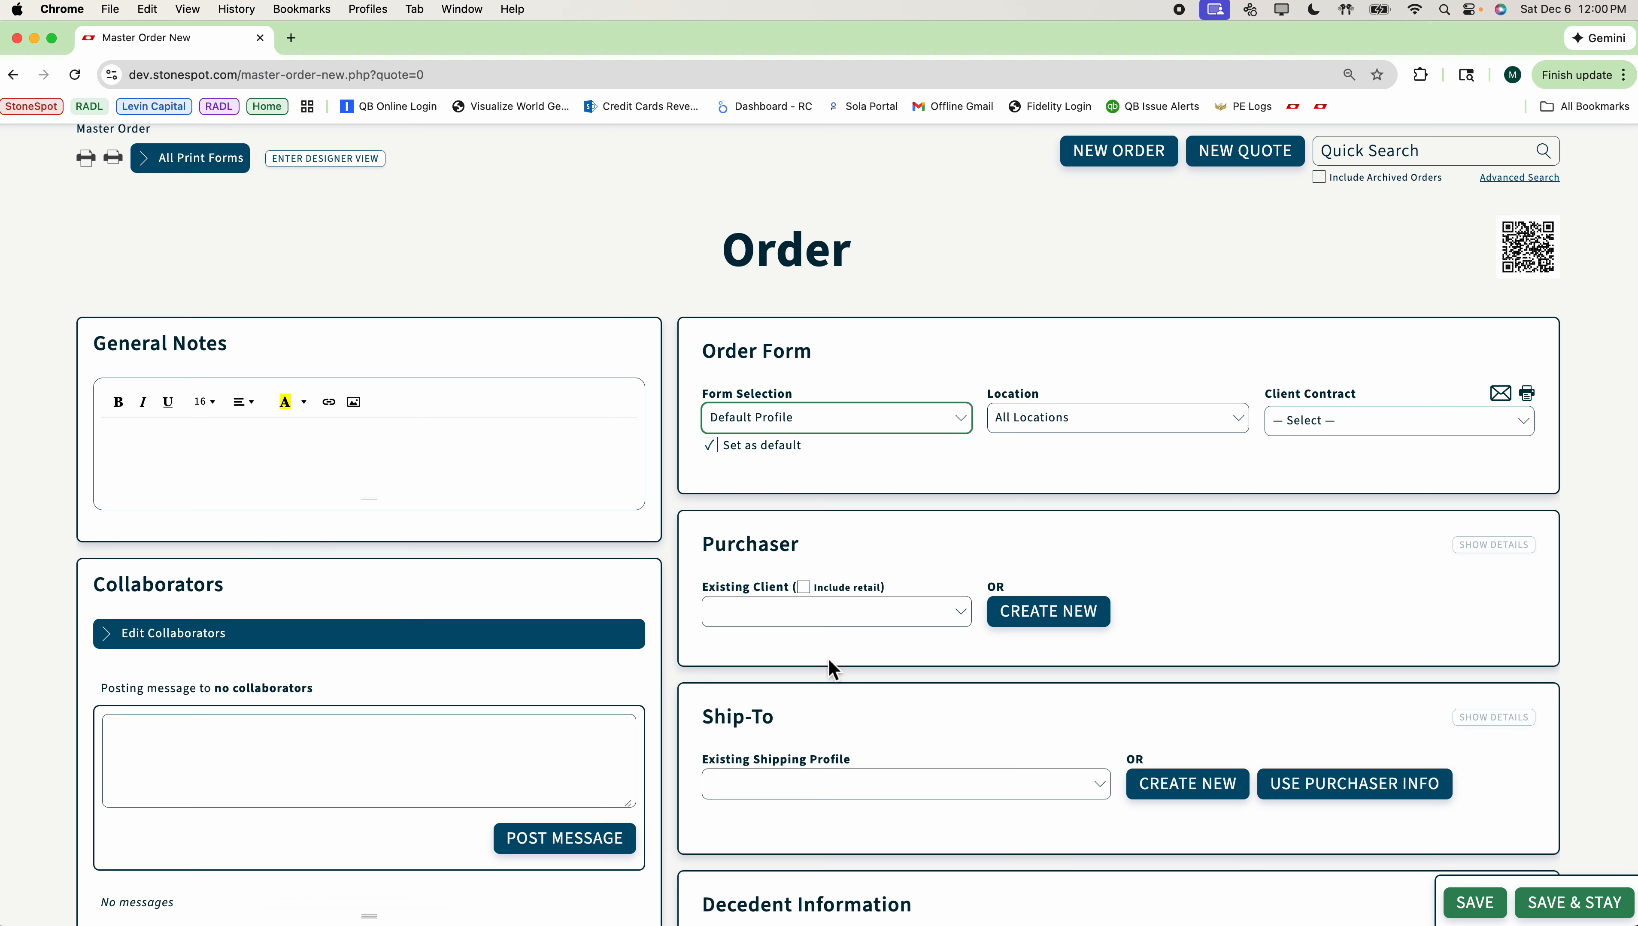
Examine the form selection choices again, along with the order's Purchaser, Ship-To and Decedent Information sections
{"action": "left_click", "coordinate": [968, 430]}
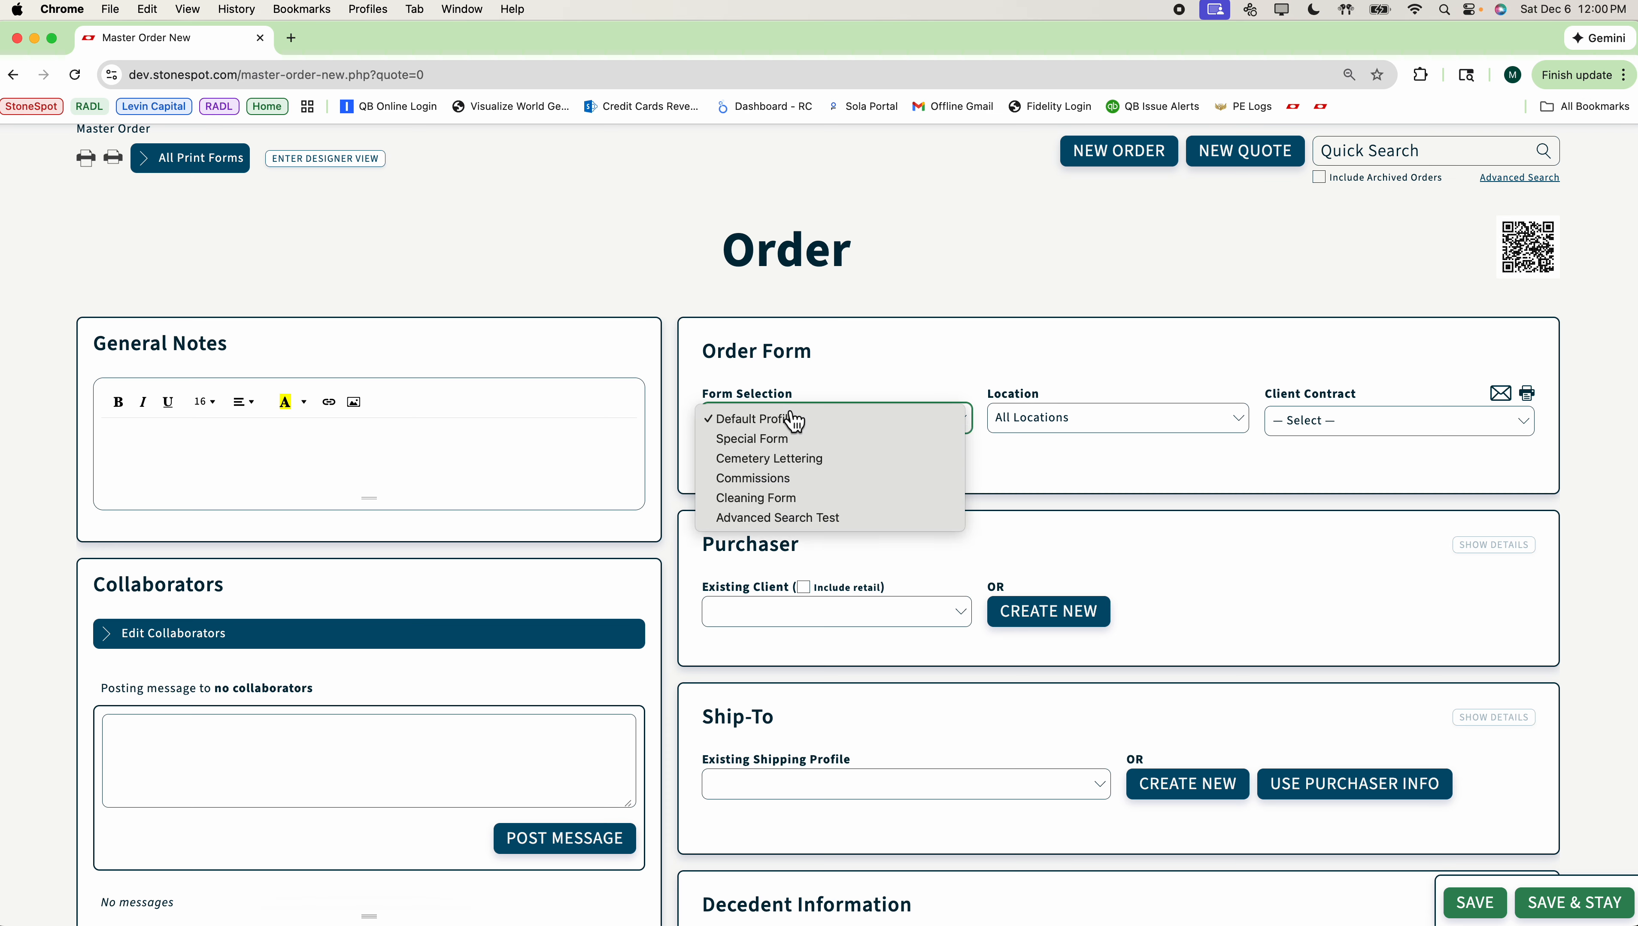
{"action": "left_click", "coordinate": [865, 377]}
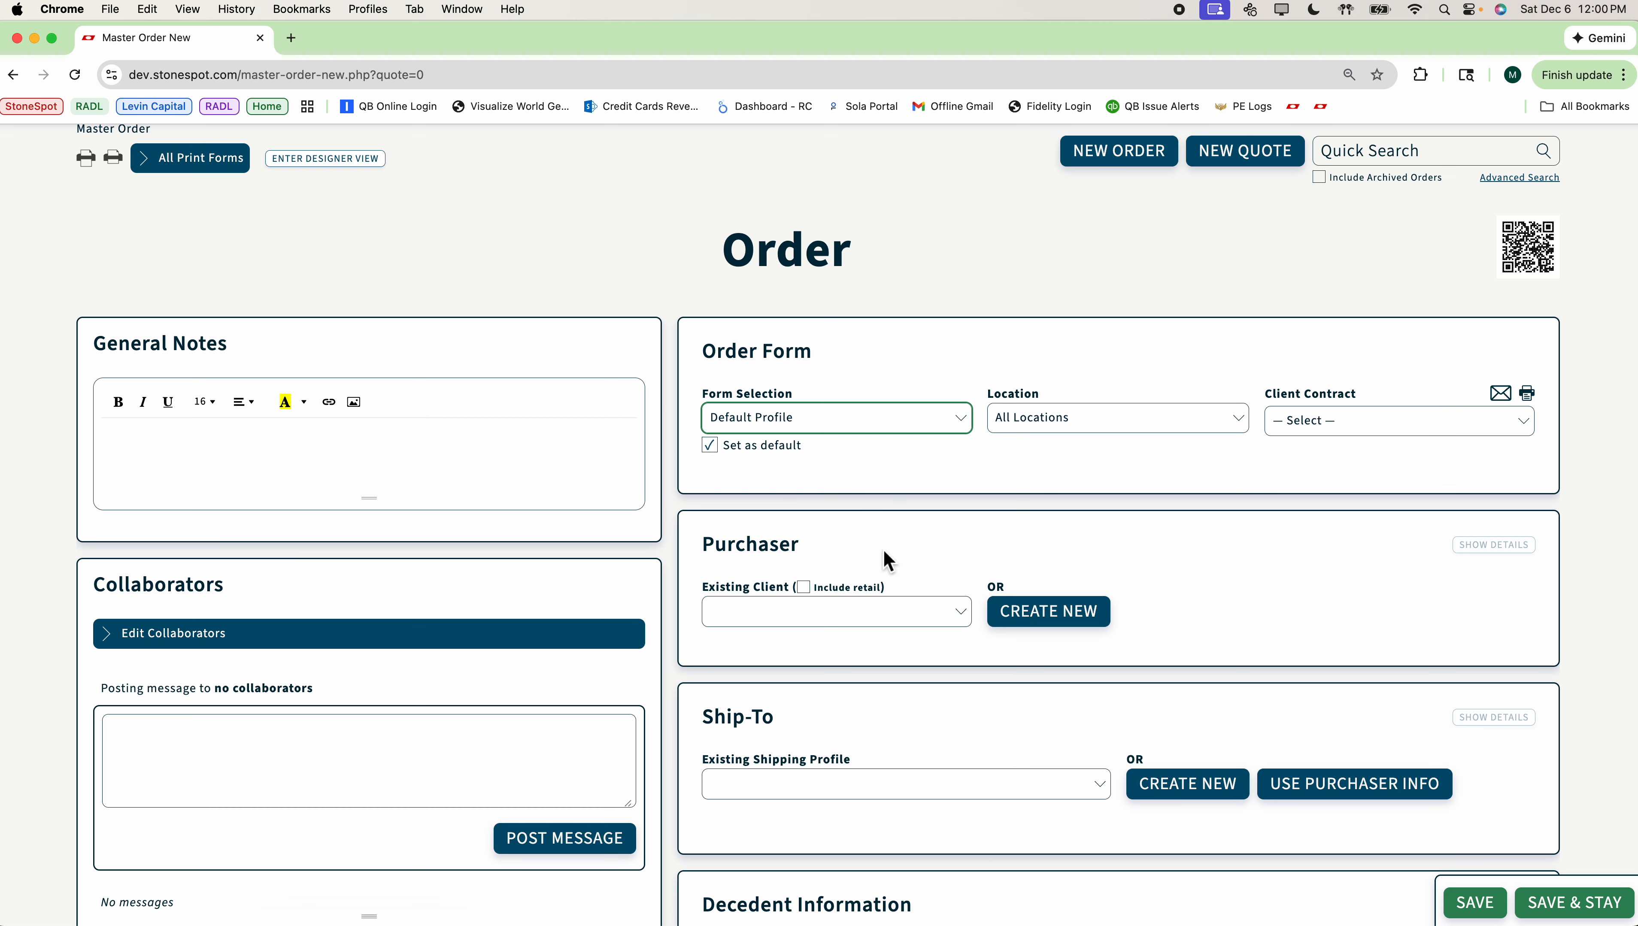
{"action": "scroll", "coordinate": [907, 622], "scroll_direction": "down", "scroll_amount": 1}
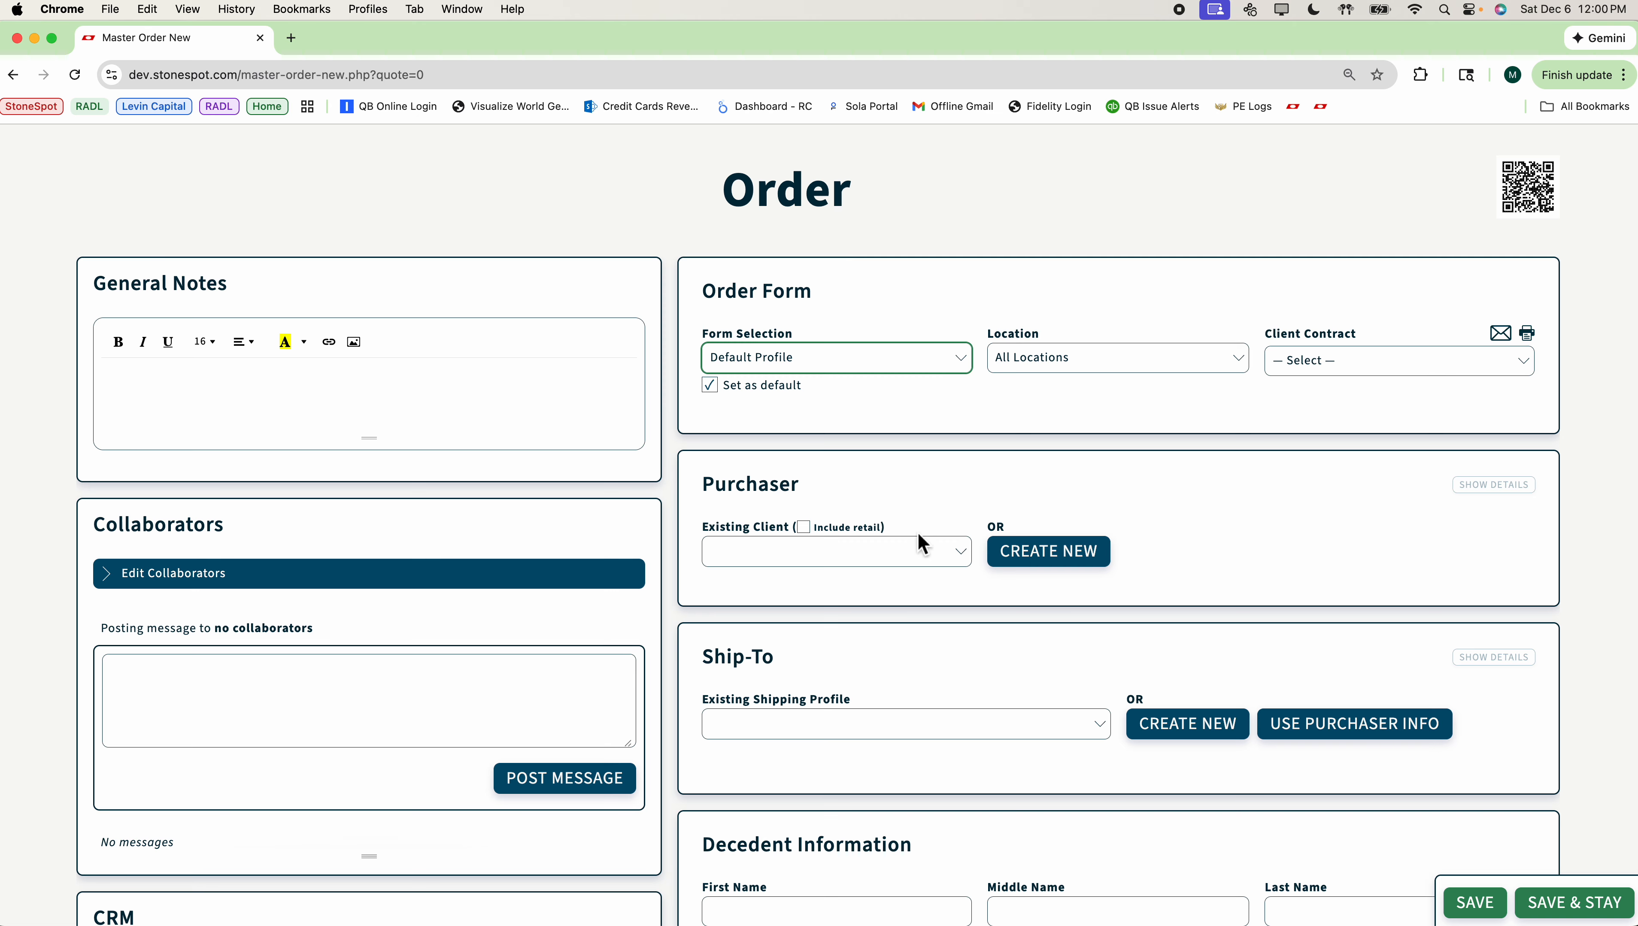
{"action": "scroll", "coordinate": [903, 598], "scroll_direction": "down", "scroll_amount": 3}
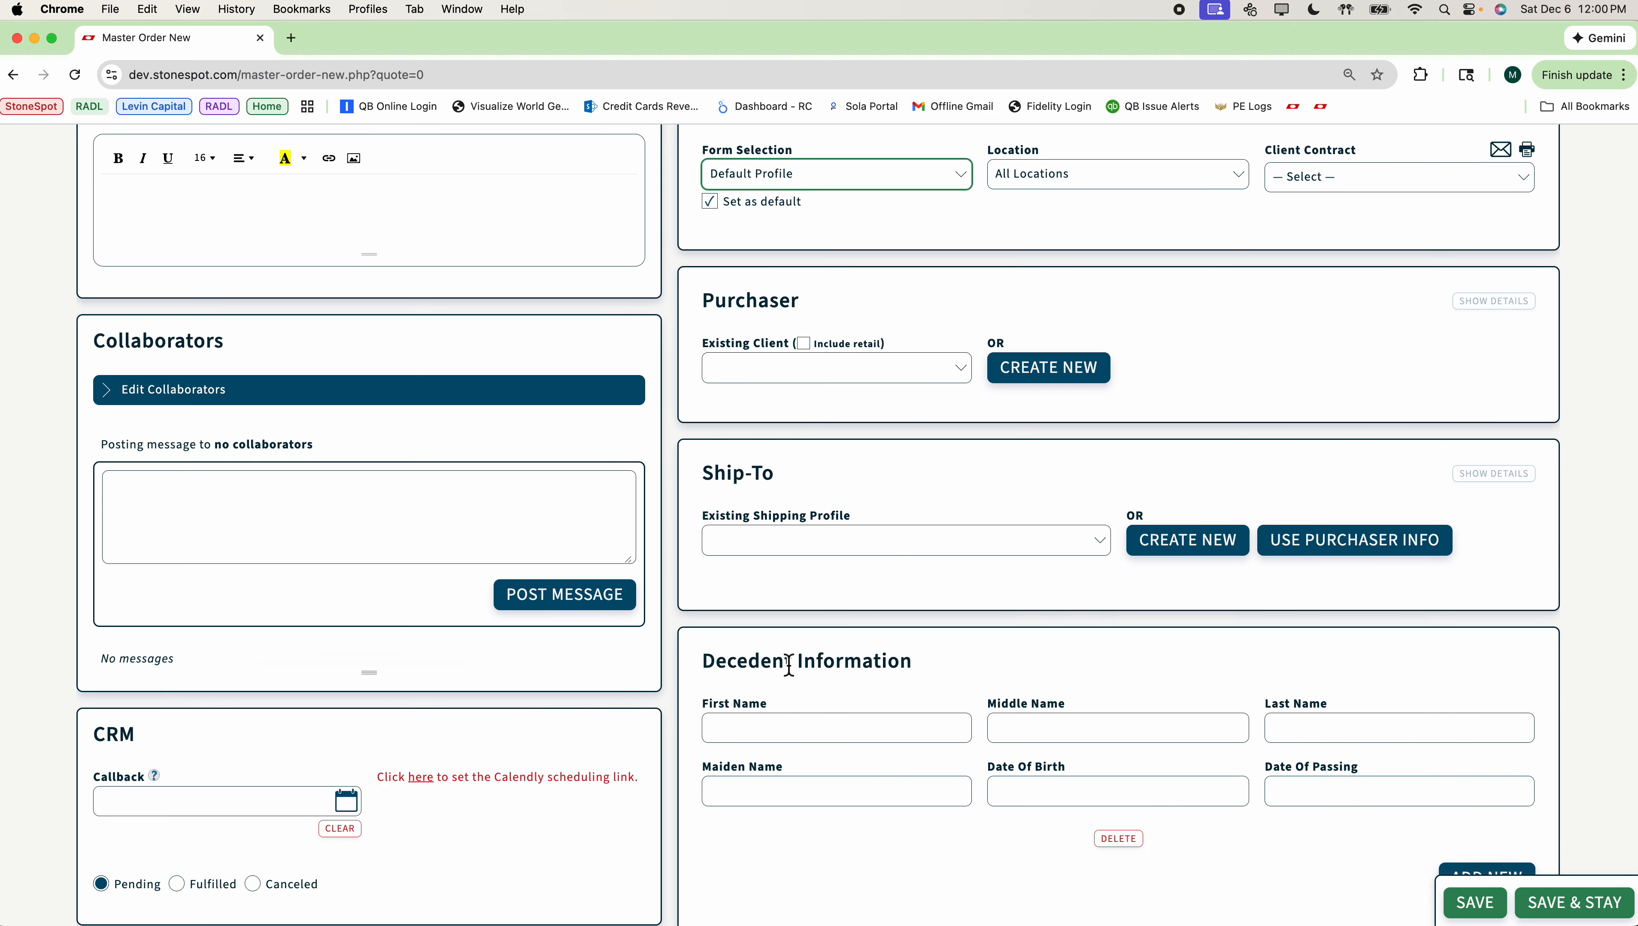
{"action": "scroll", "coordinate": [789, 664], "scroll_direction": "up", "scroll_amount": 7}
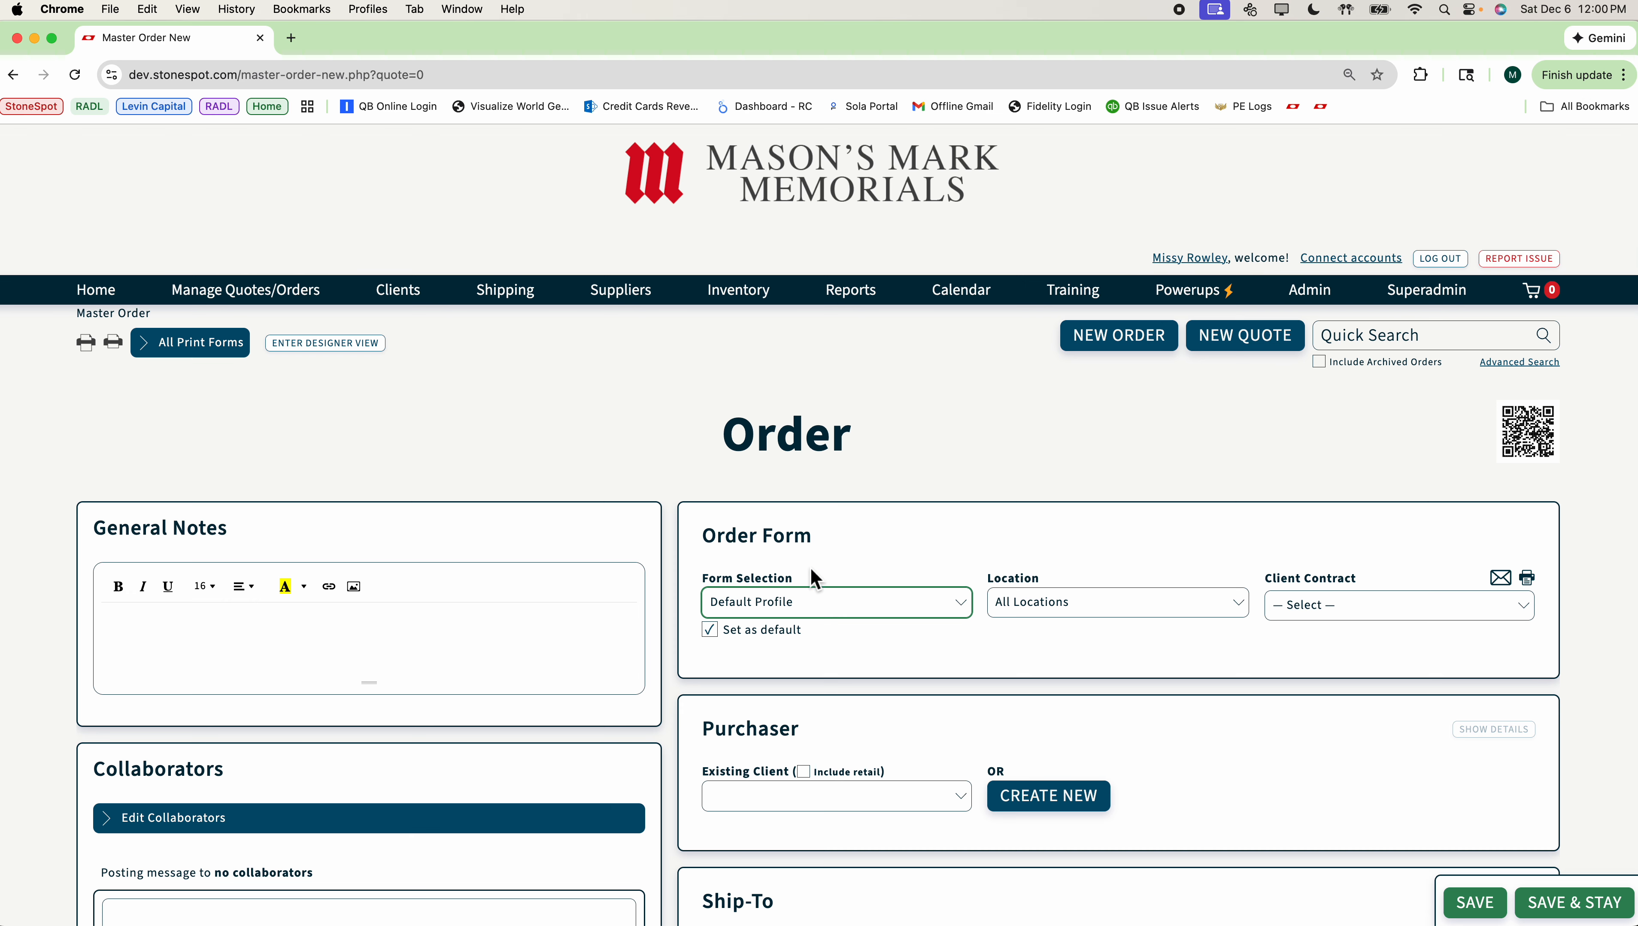
Leave the unsaved order and open the Master Order View form designer from the admin settings
{"action": "left_click", "coordinate": [1310, 292]}
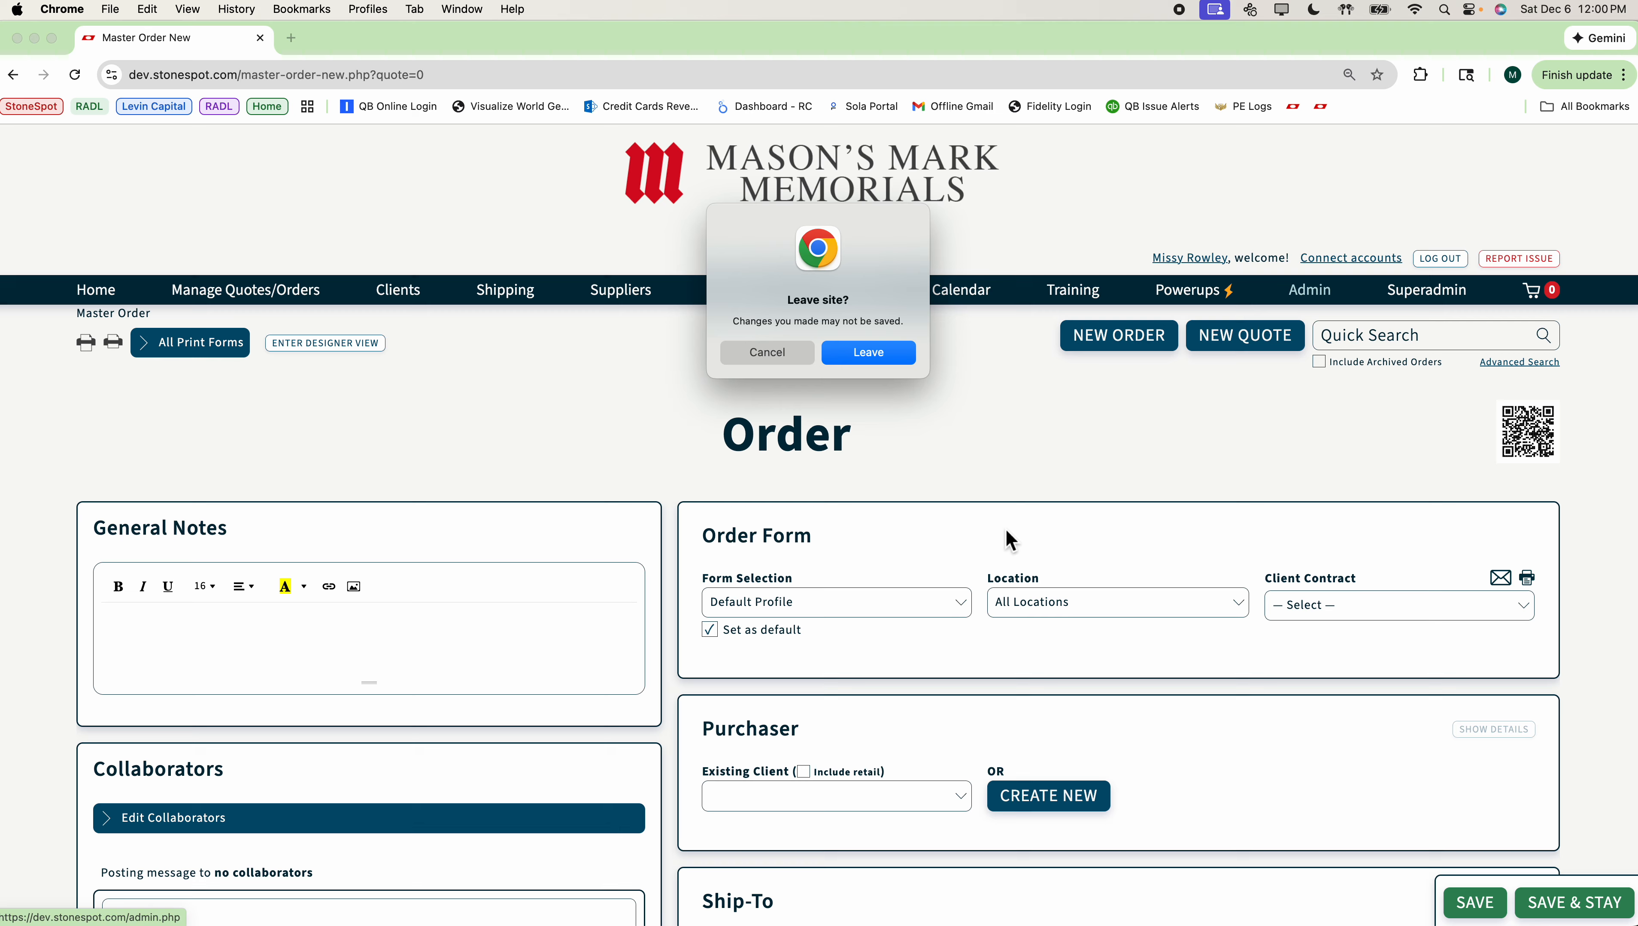
{"action": "left_click", "coordinate": [898, 355]}
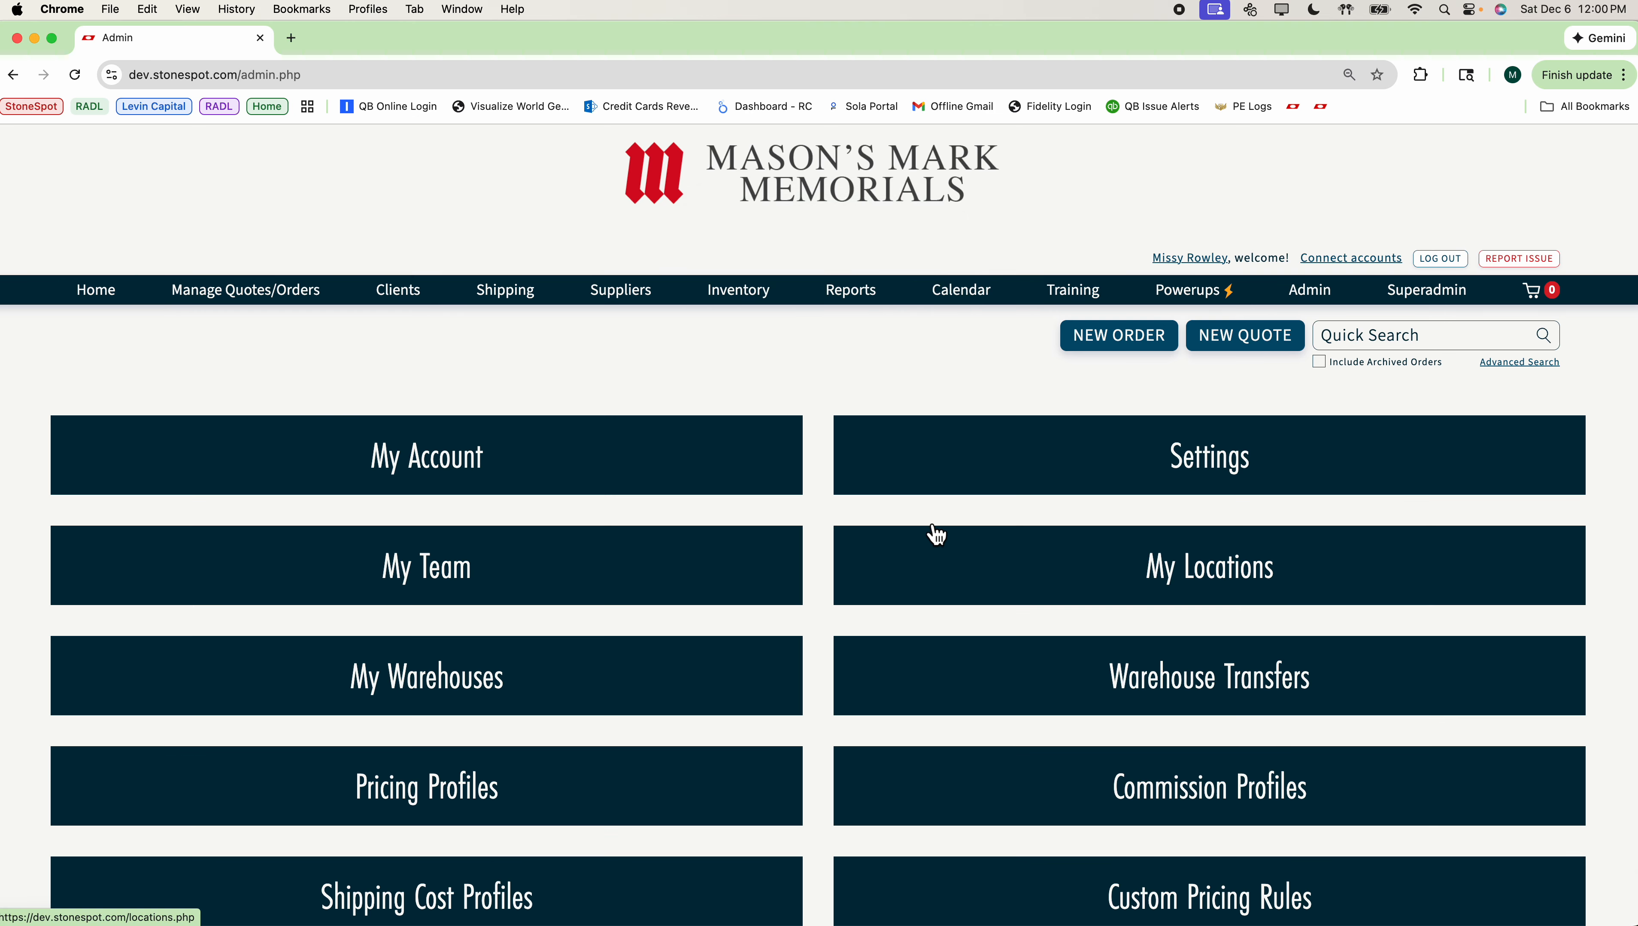
{"action": "left_click", "coordinate": [1058, 472]}
{"action": "scroll", "coordinate": [1042, 673], "scroll_direction": "down", "scroll_amount": 8}
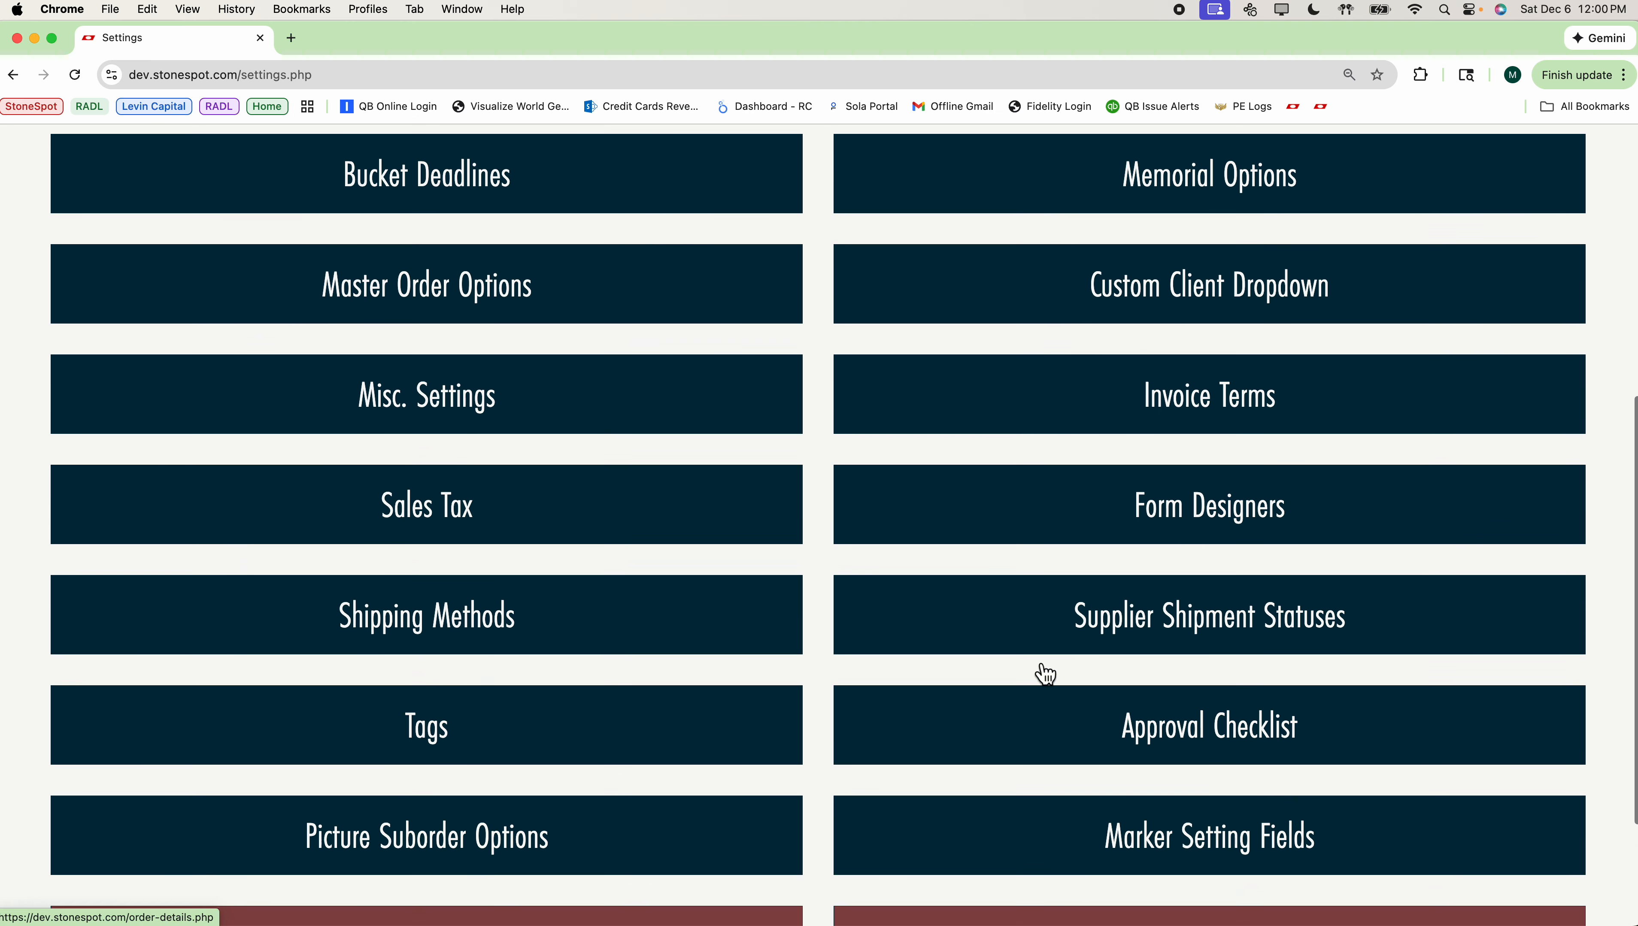
{"action": "left_click", "coordinate": [1051, 526]}
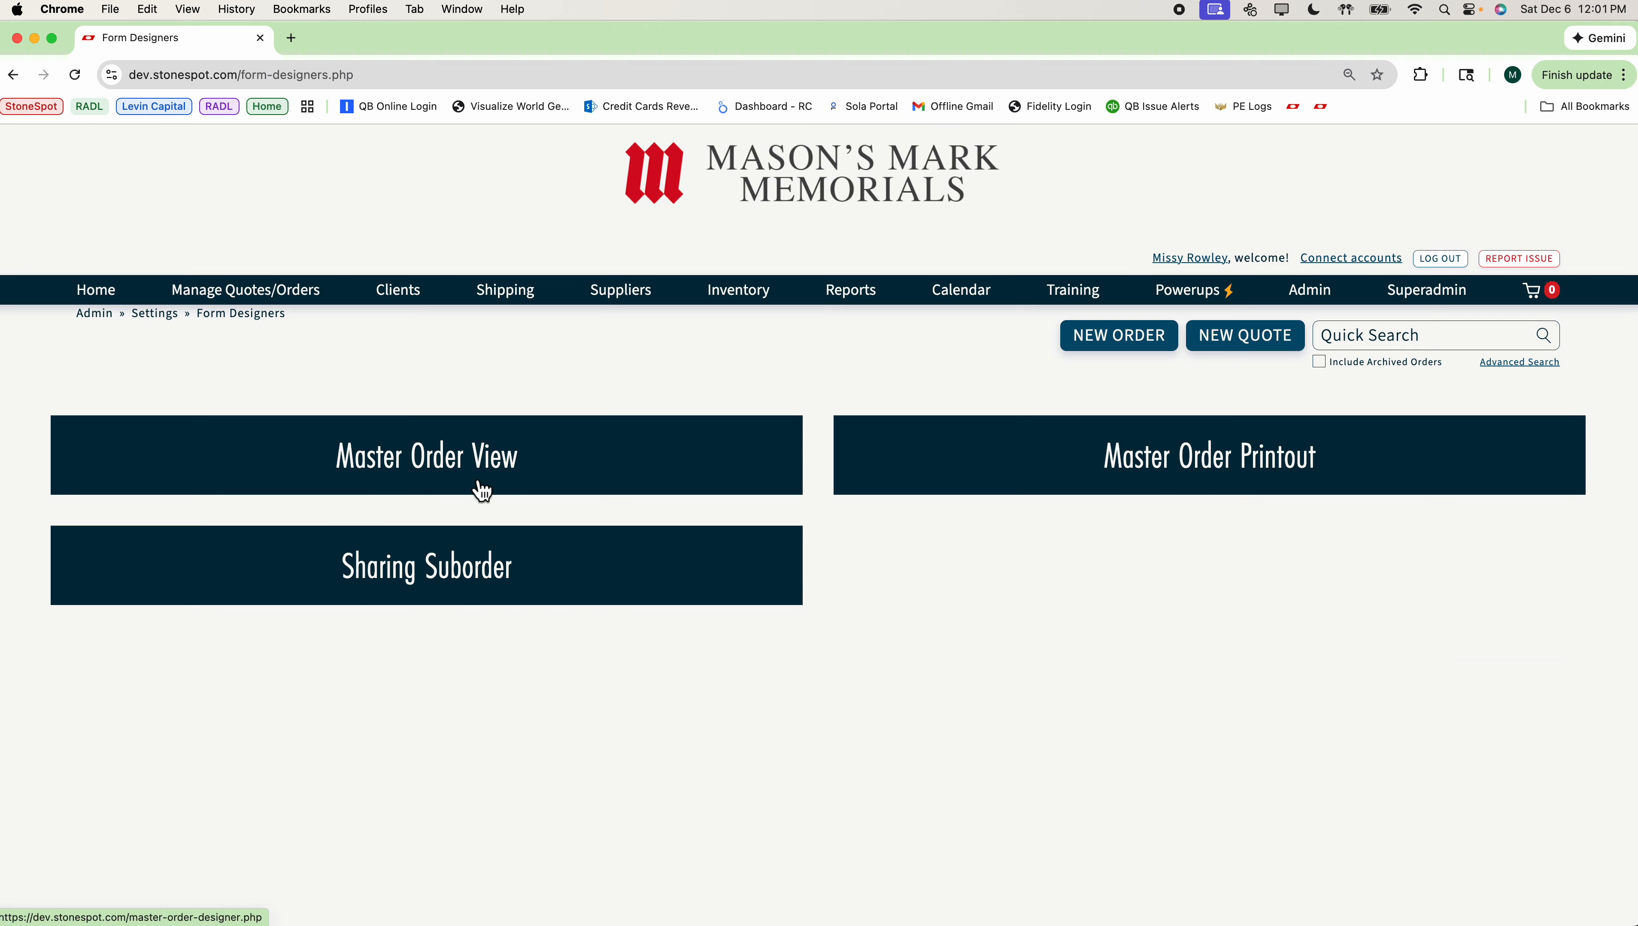
{"action": "left_click", "coordinate": [482, 491]}
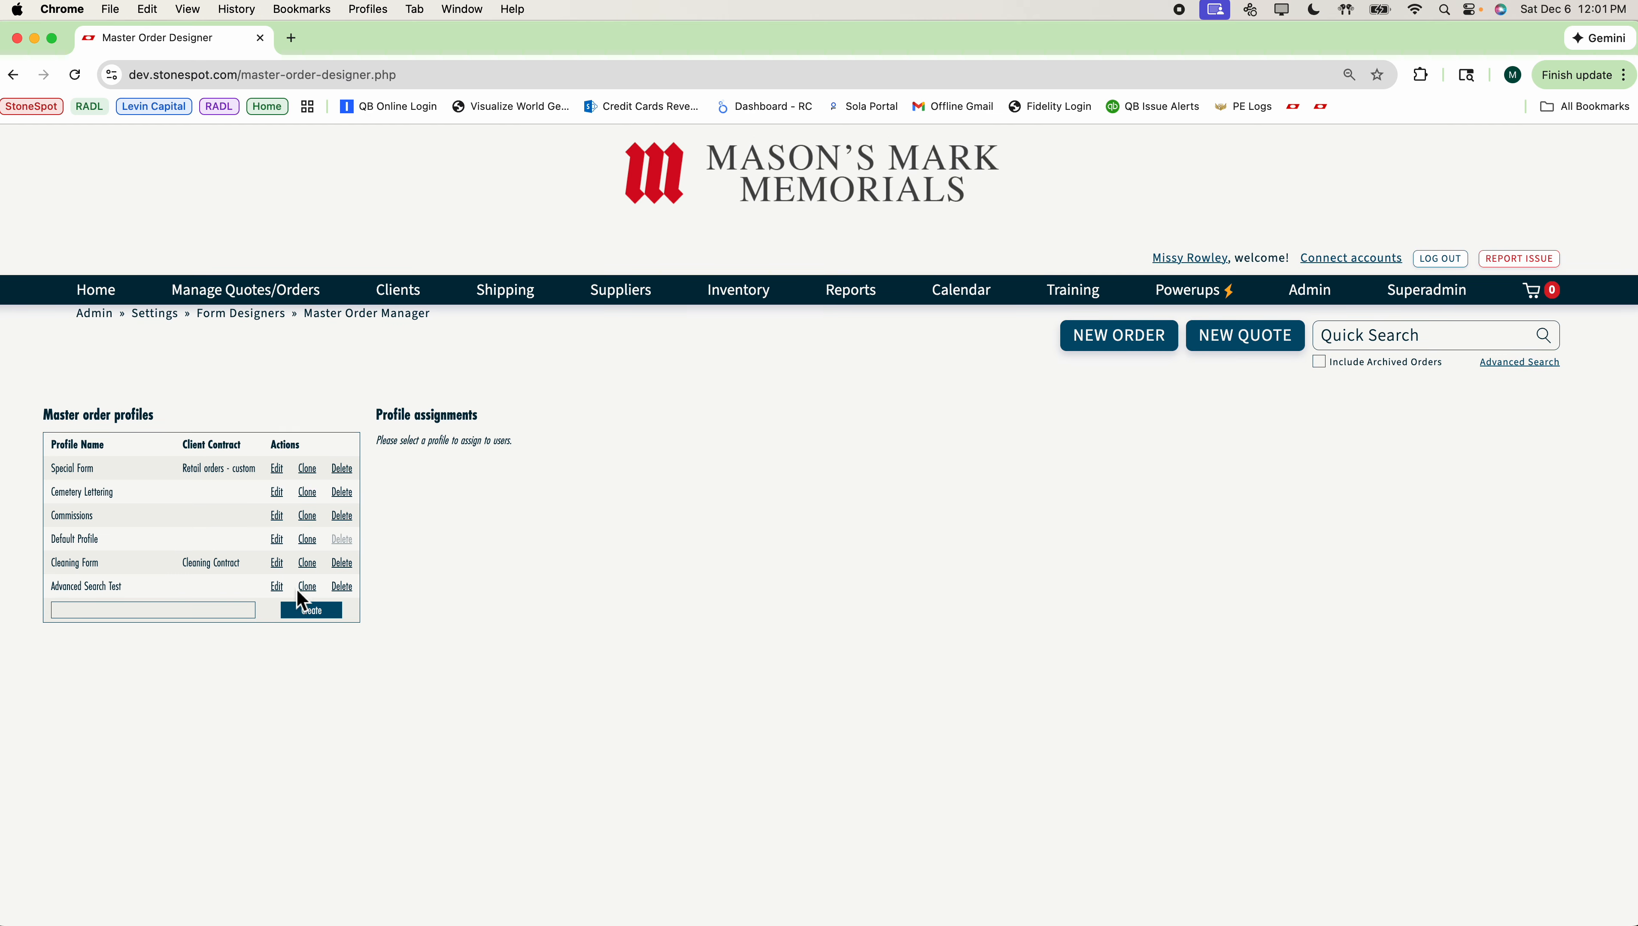
Create a new master order profile named with the signed-in account holder's first name
{"action": "left_click", "coordinate": [155, 613]}
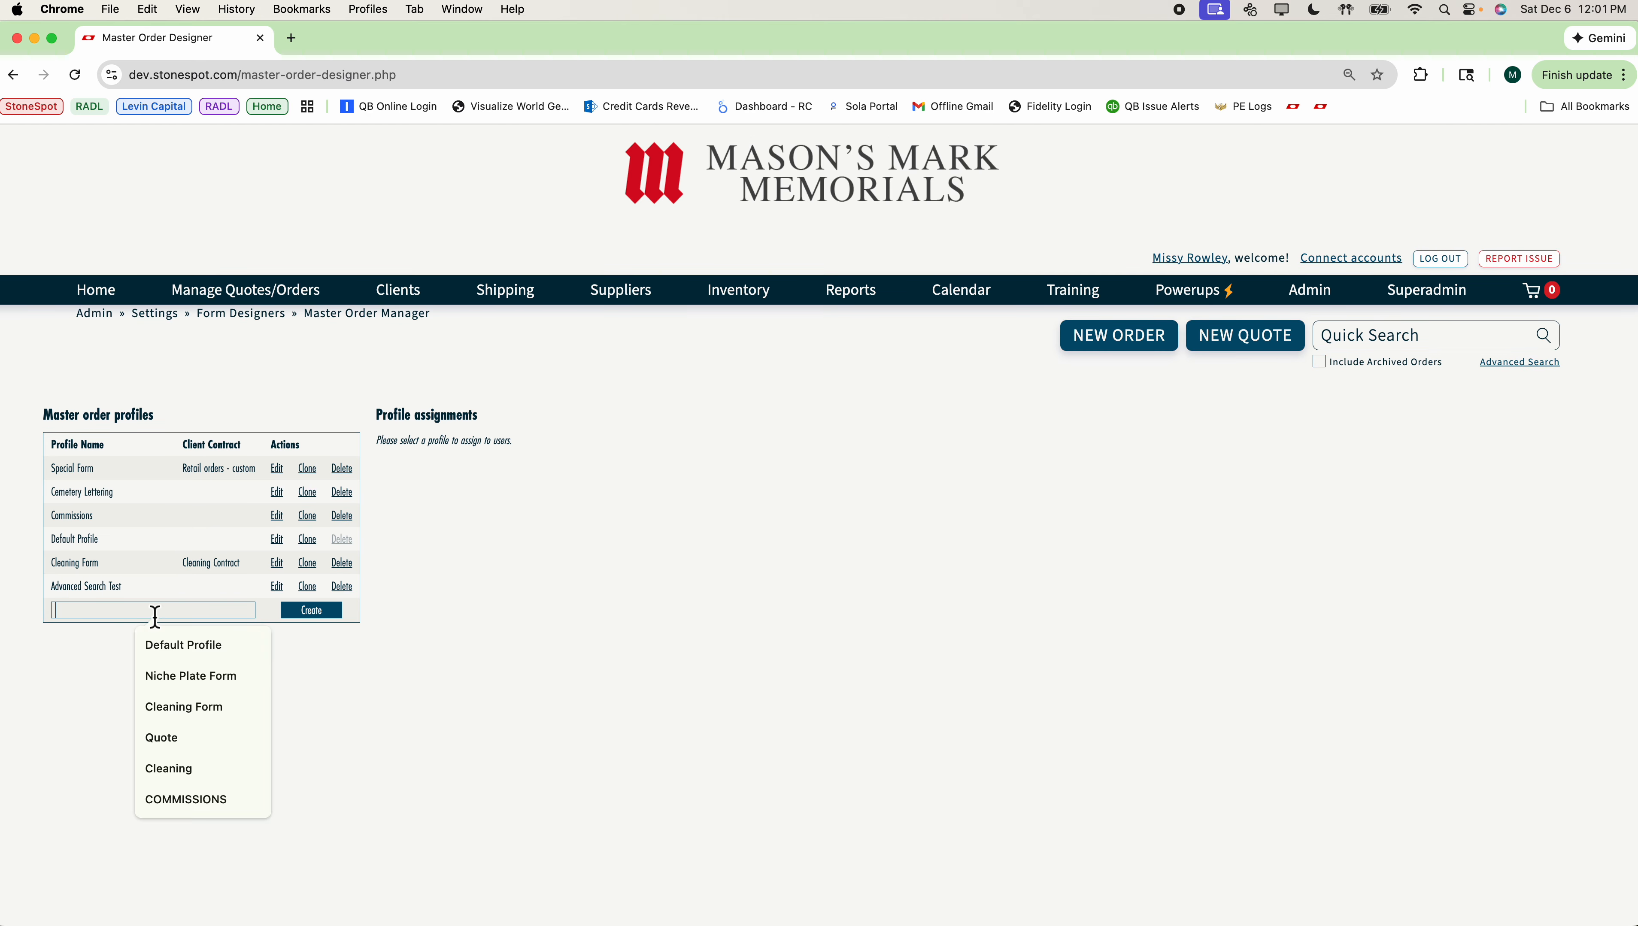
{"action": "type", "text": "Missy"}
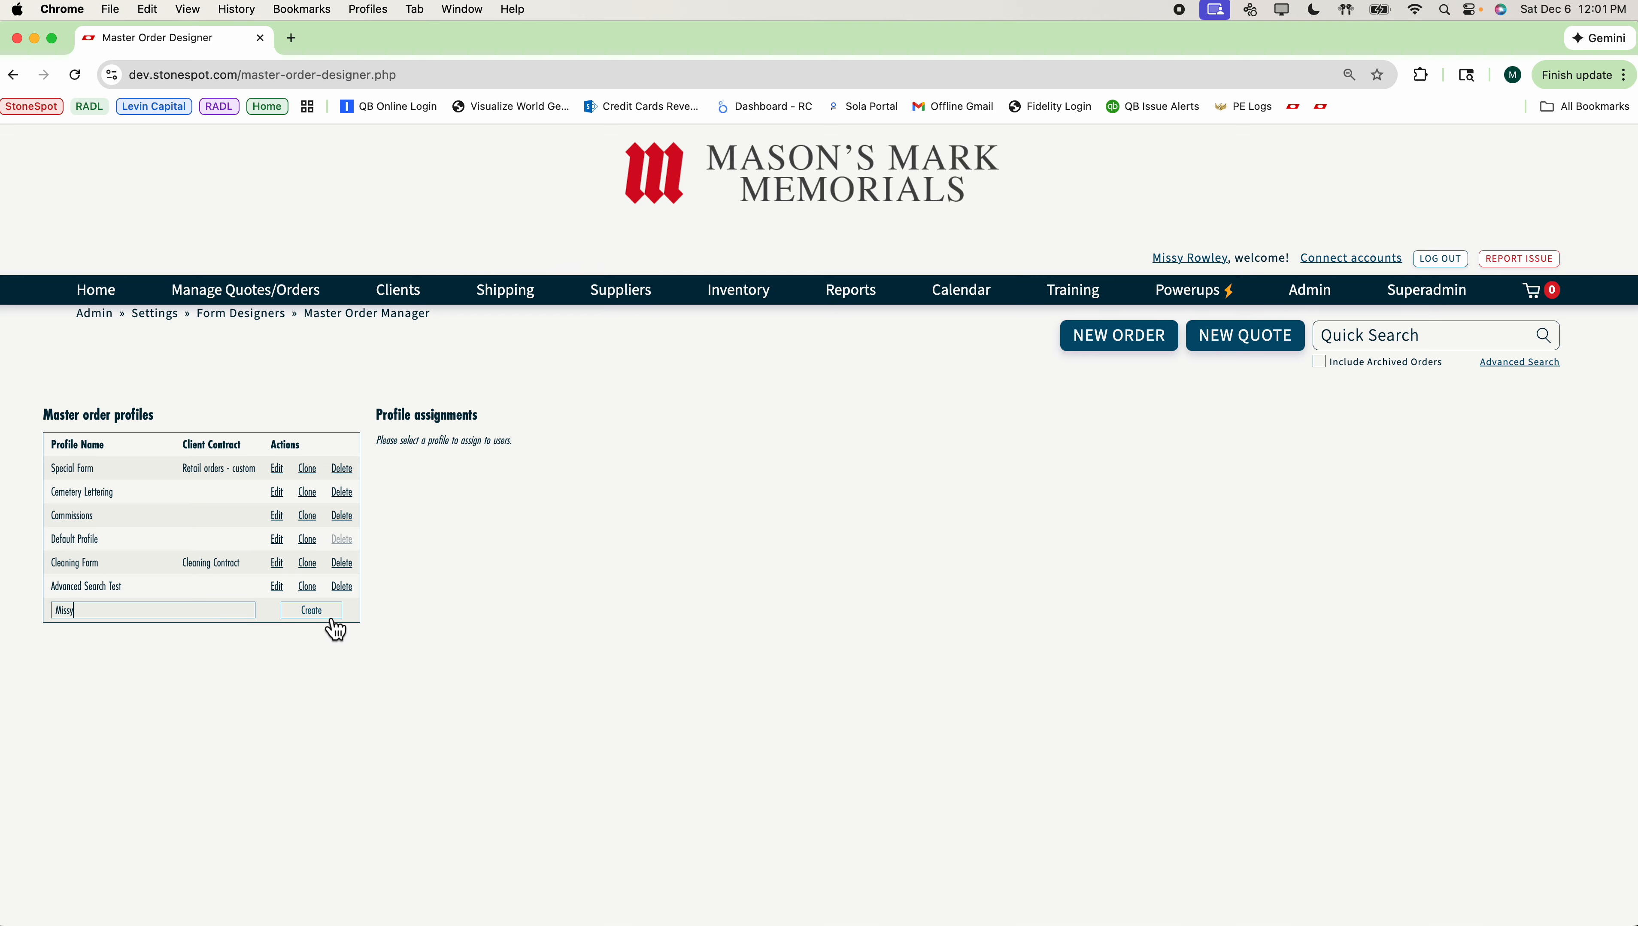
{"action": "left_click", "coordinate": [328, 612]}
Show Commissioned Salespeople and hide Sketch Builder, Drag-n-drop Designer, Sign Details, American Suborder and OM Stone Concrete / Installation Form in the new profile
{"action": "scroll", "coordinate": [768, 616], "scroll_direction": "down", "scroll_amount": 5}
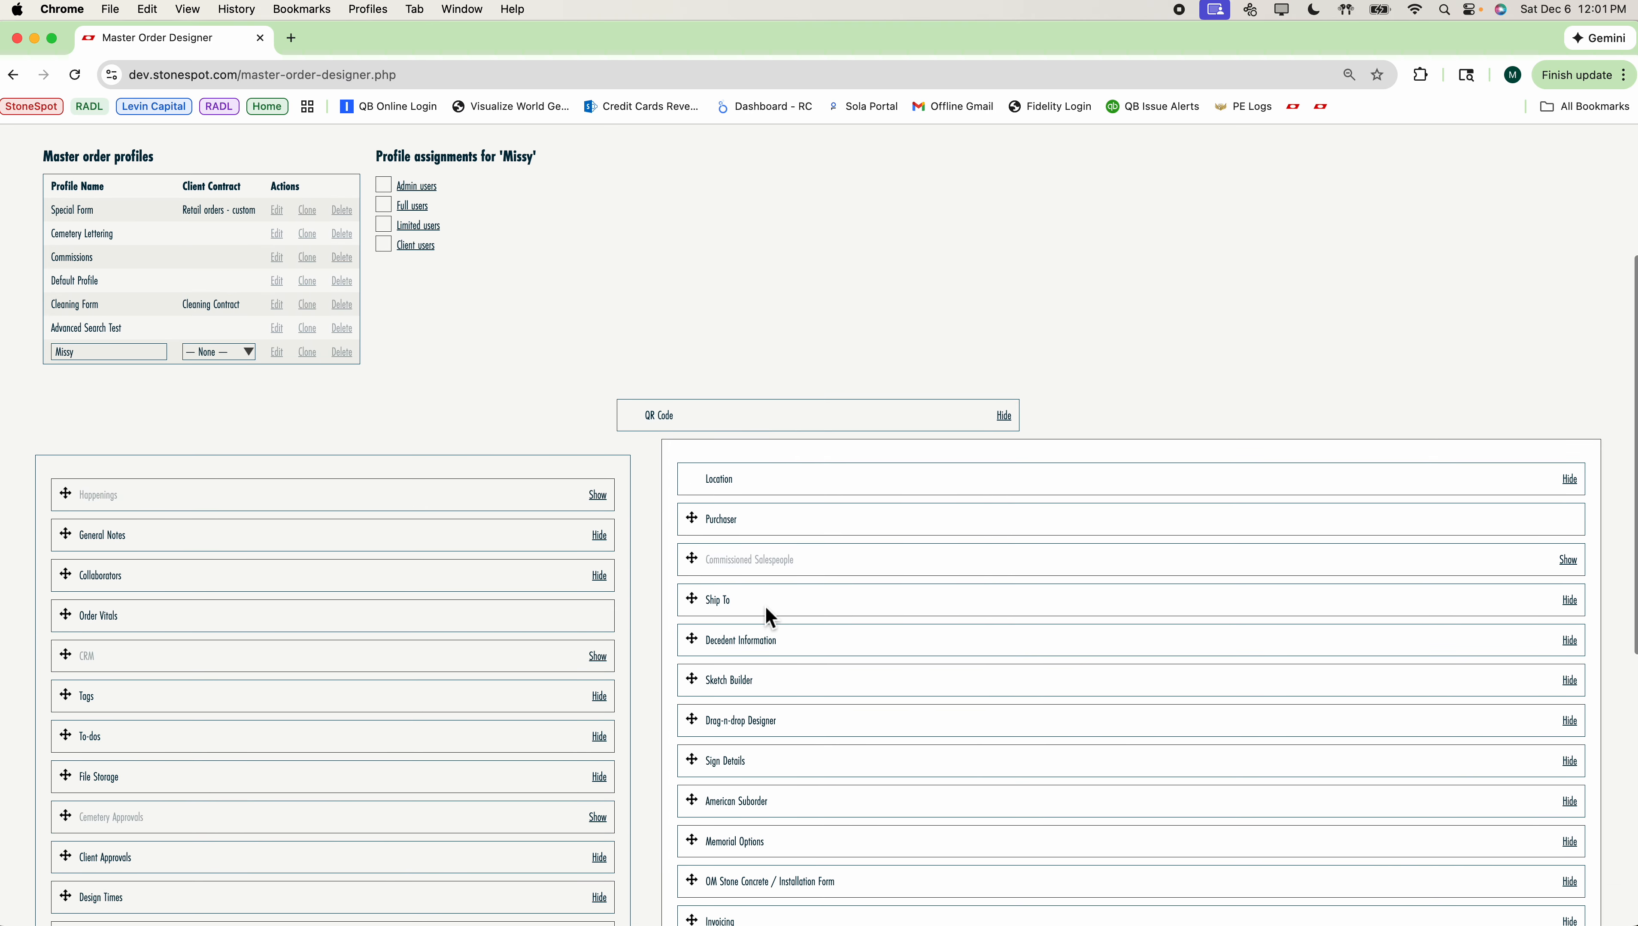
{"action": "scroll", "coordinate": [768, 613], "scroll_direction": "down", "scroll_amount": 3}
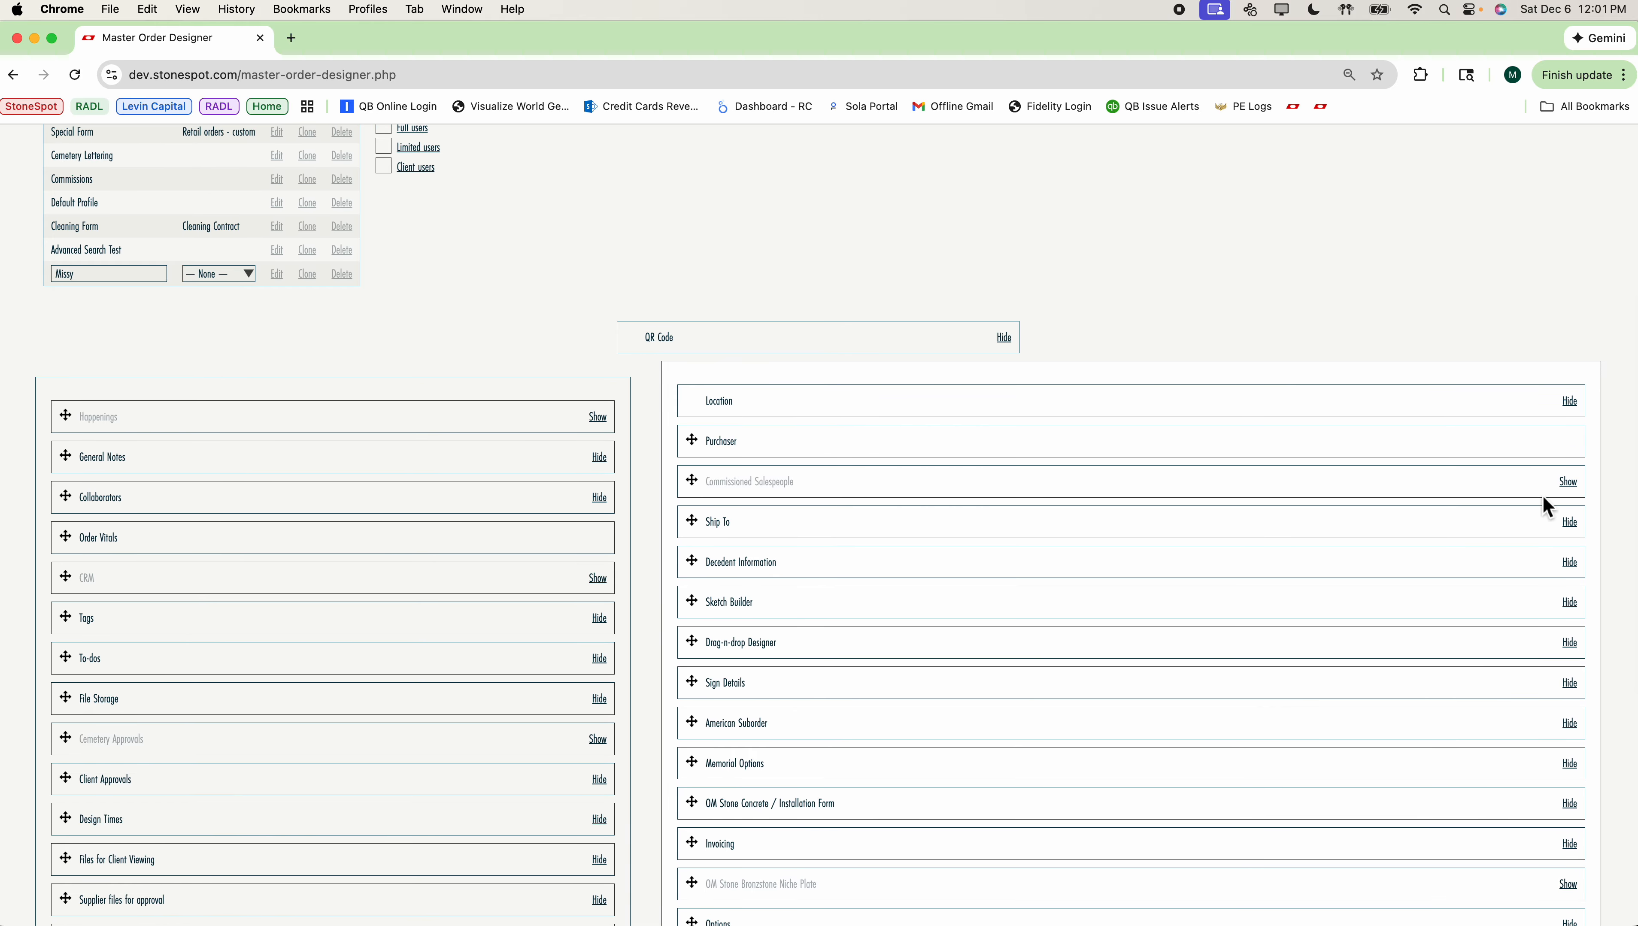
{"action": "left_click", "coordinate": [1572, 482]}
{"action": "left_click", "coordinate": [1572, 524]}
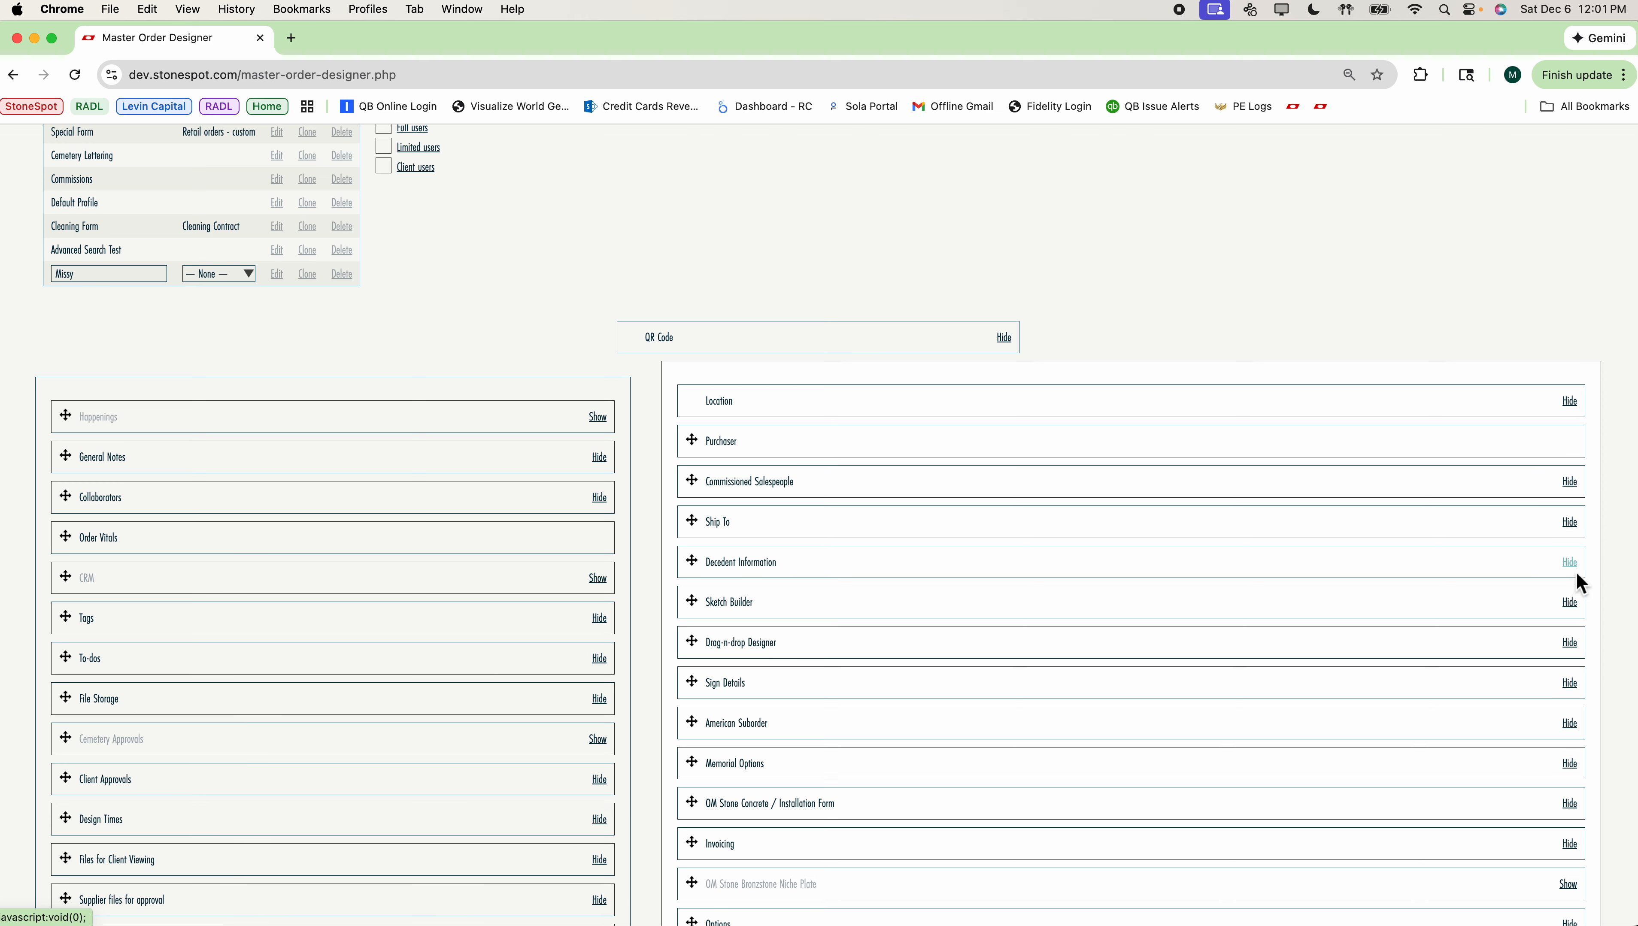
{"action": "left_click", "coordinate": [1576, 604]}
{"action": "left_click", "coordinate": [1580, 648]}
{"action": "left_click", "coordinate": [1575, 690]}
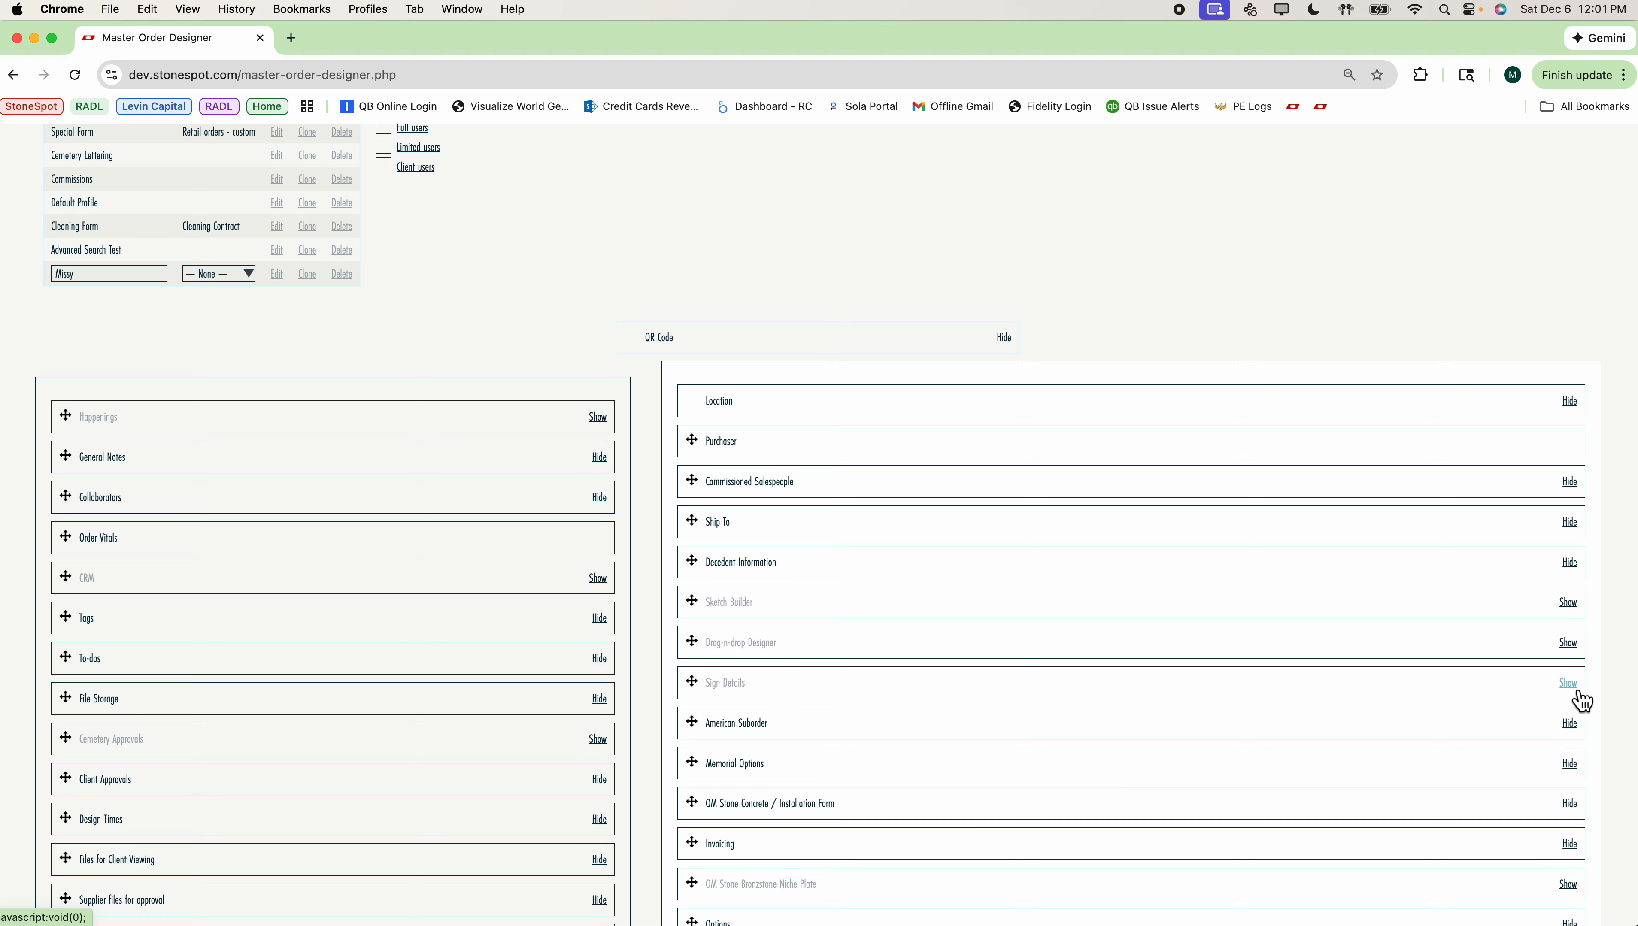
{"action": "left_click", "coordinate": [1571, 724]}
{"action": "scroll", "coordinate": [1426, 749], "scroll_direction": "down", "scroll_amount": 3}
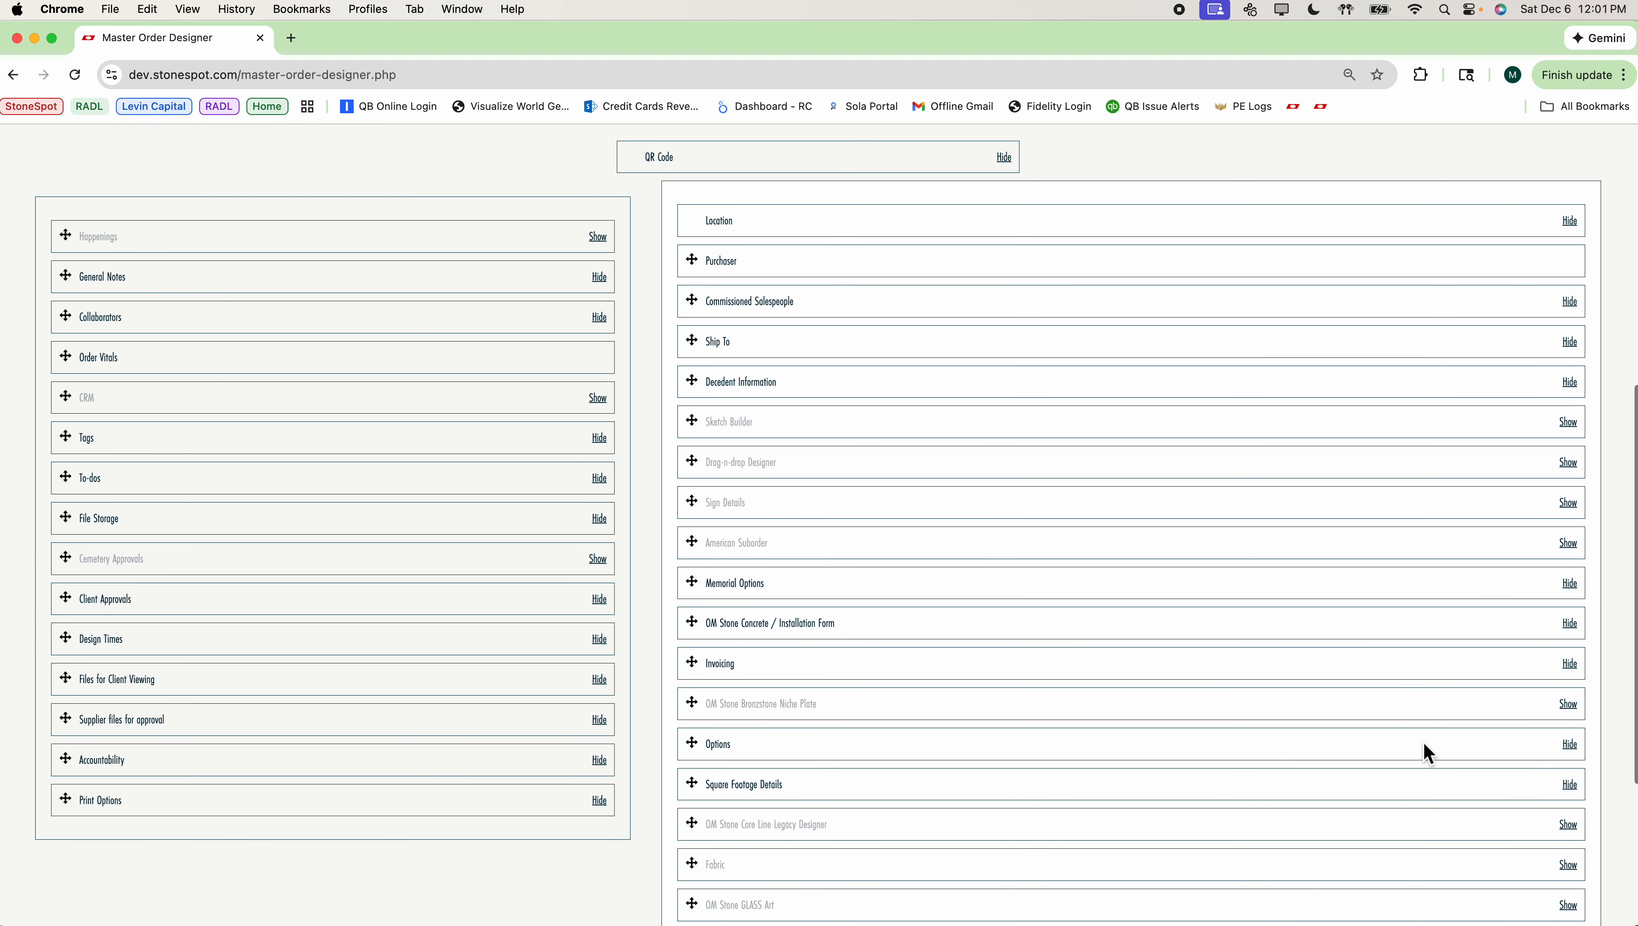
{"action": "left_click", "coordinate": [1575, 624]}
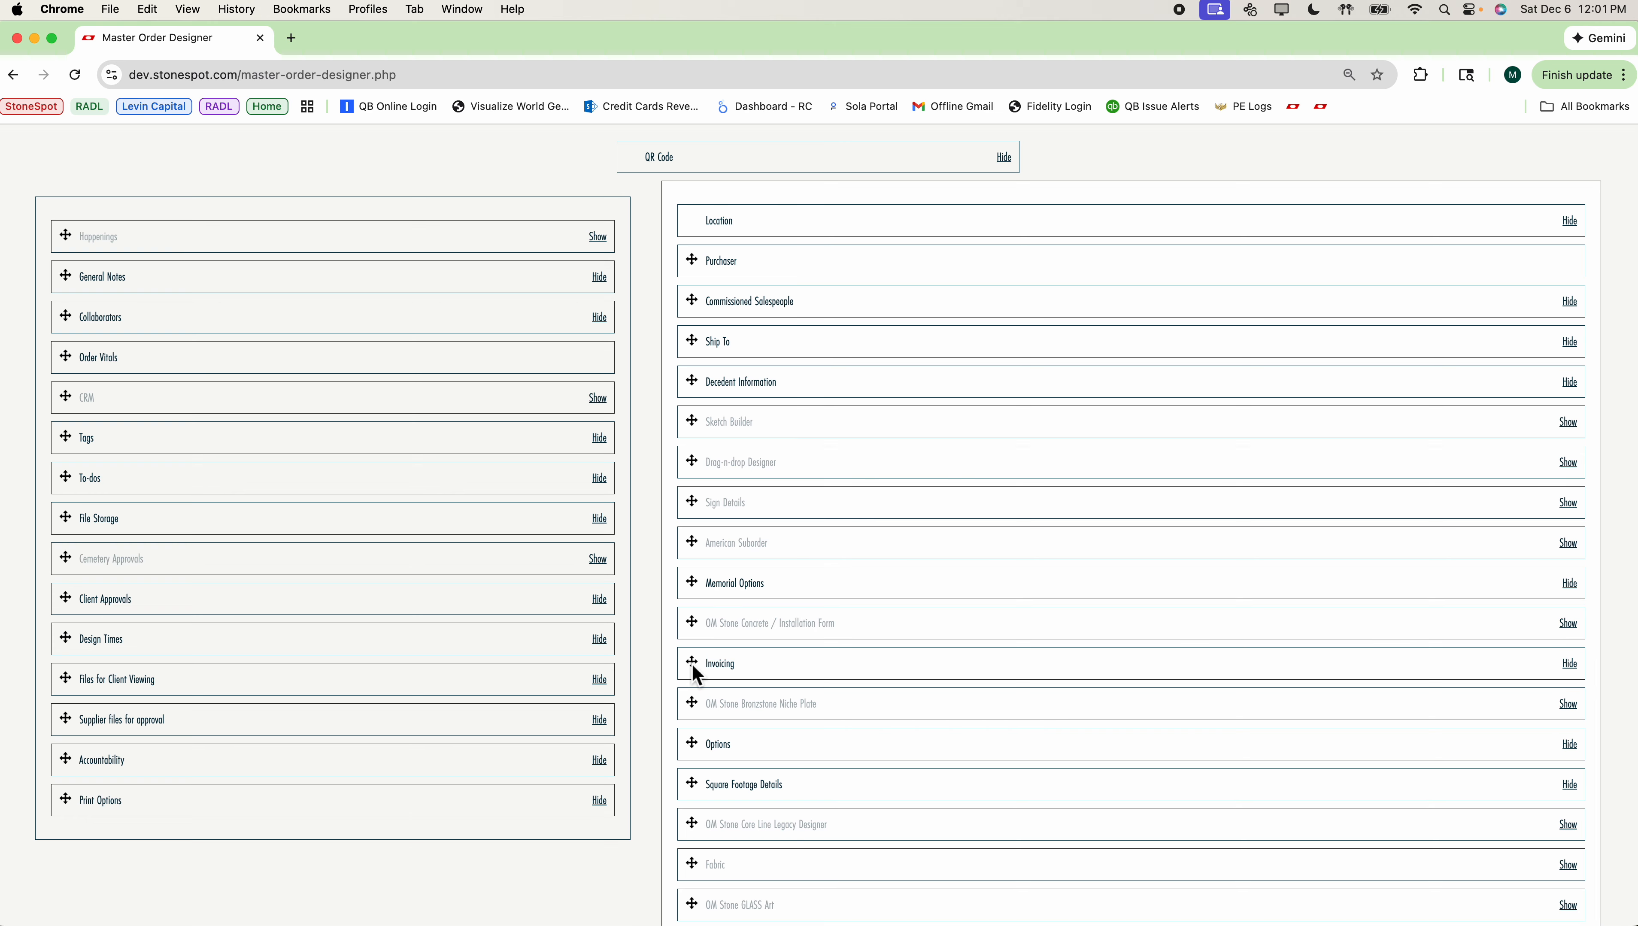
Move the Invoicing section directly below Purchaser and save the profile changes
{"action": "left_click_drag", "start_coordinate": [696, 674], "coordinate": [698, 289]}
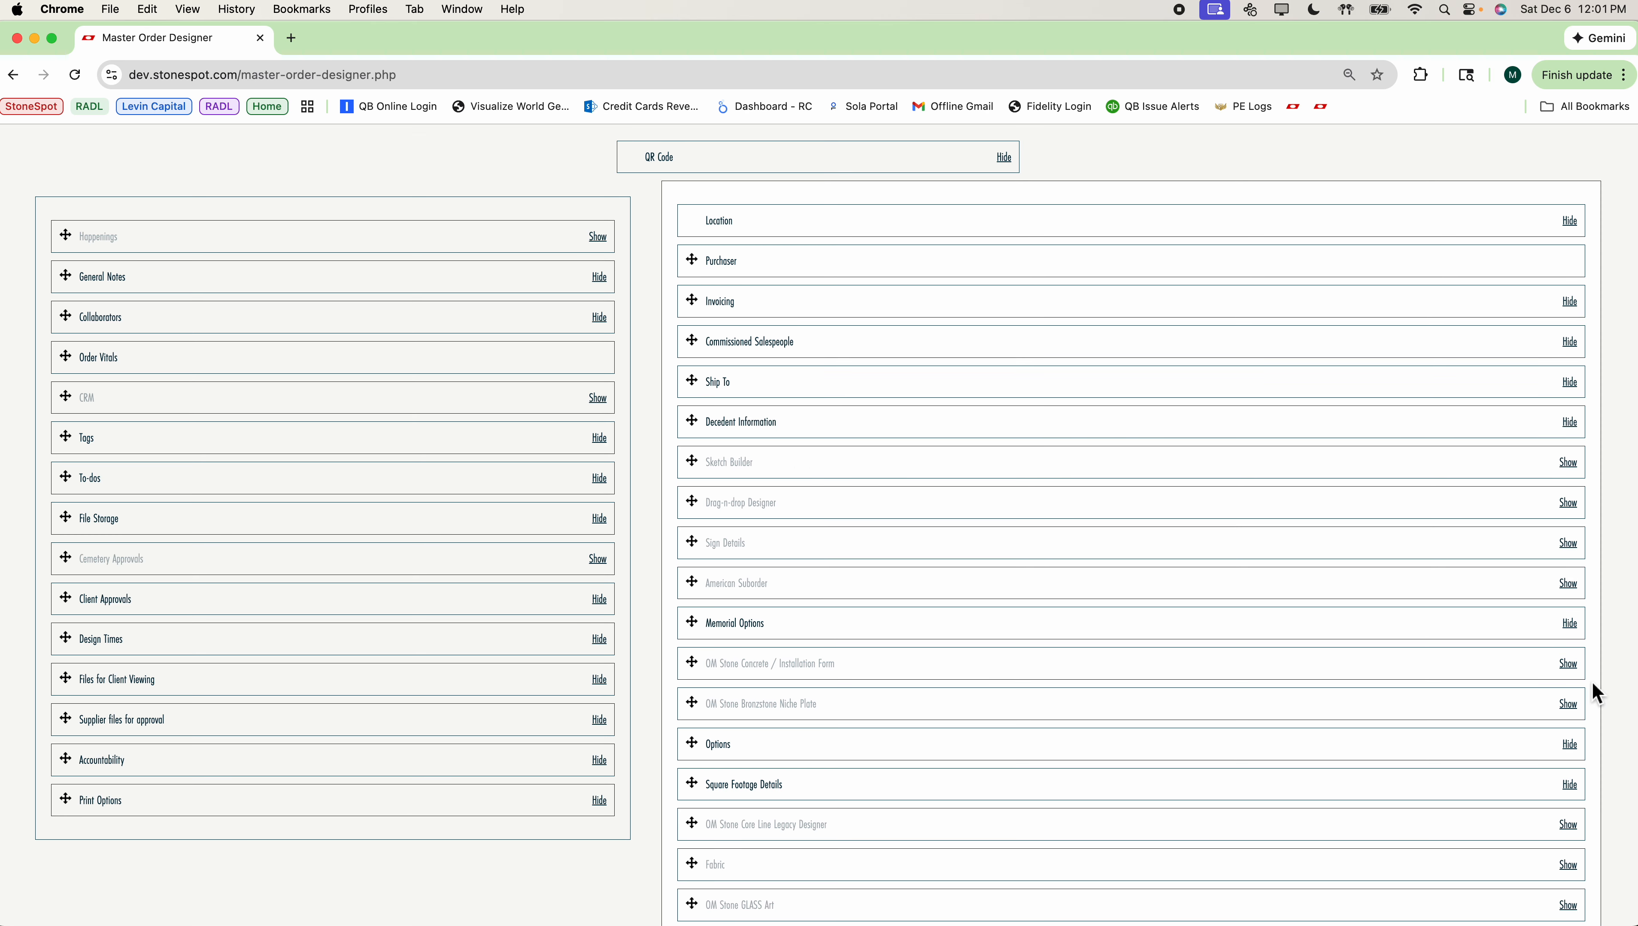
{"action": "scroll", "coordinate": [1143, 662], "scroll_direction": "down", "scroll_amount": 5}
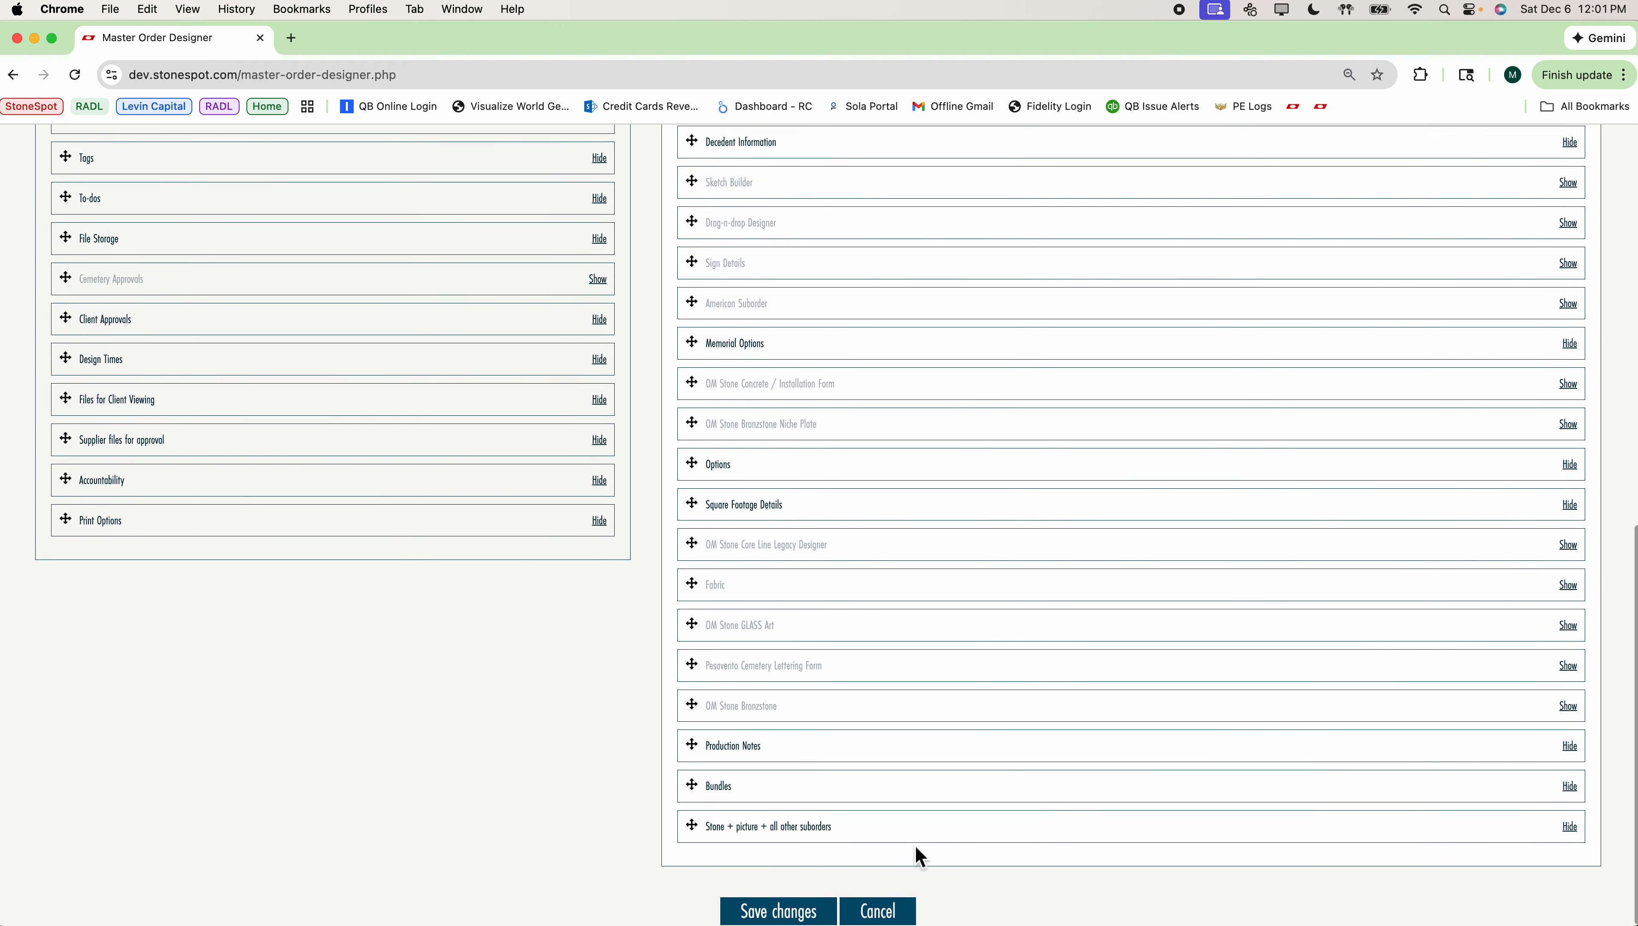
{"action": "left_click", "coordinate": [791, 911]}
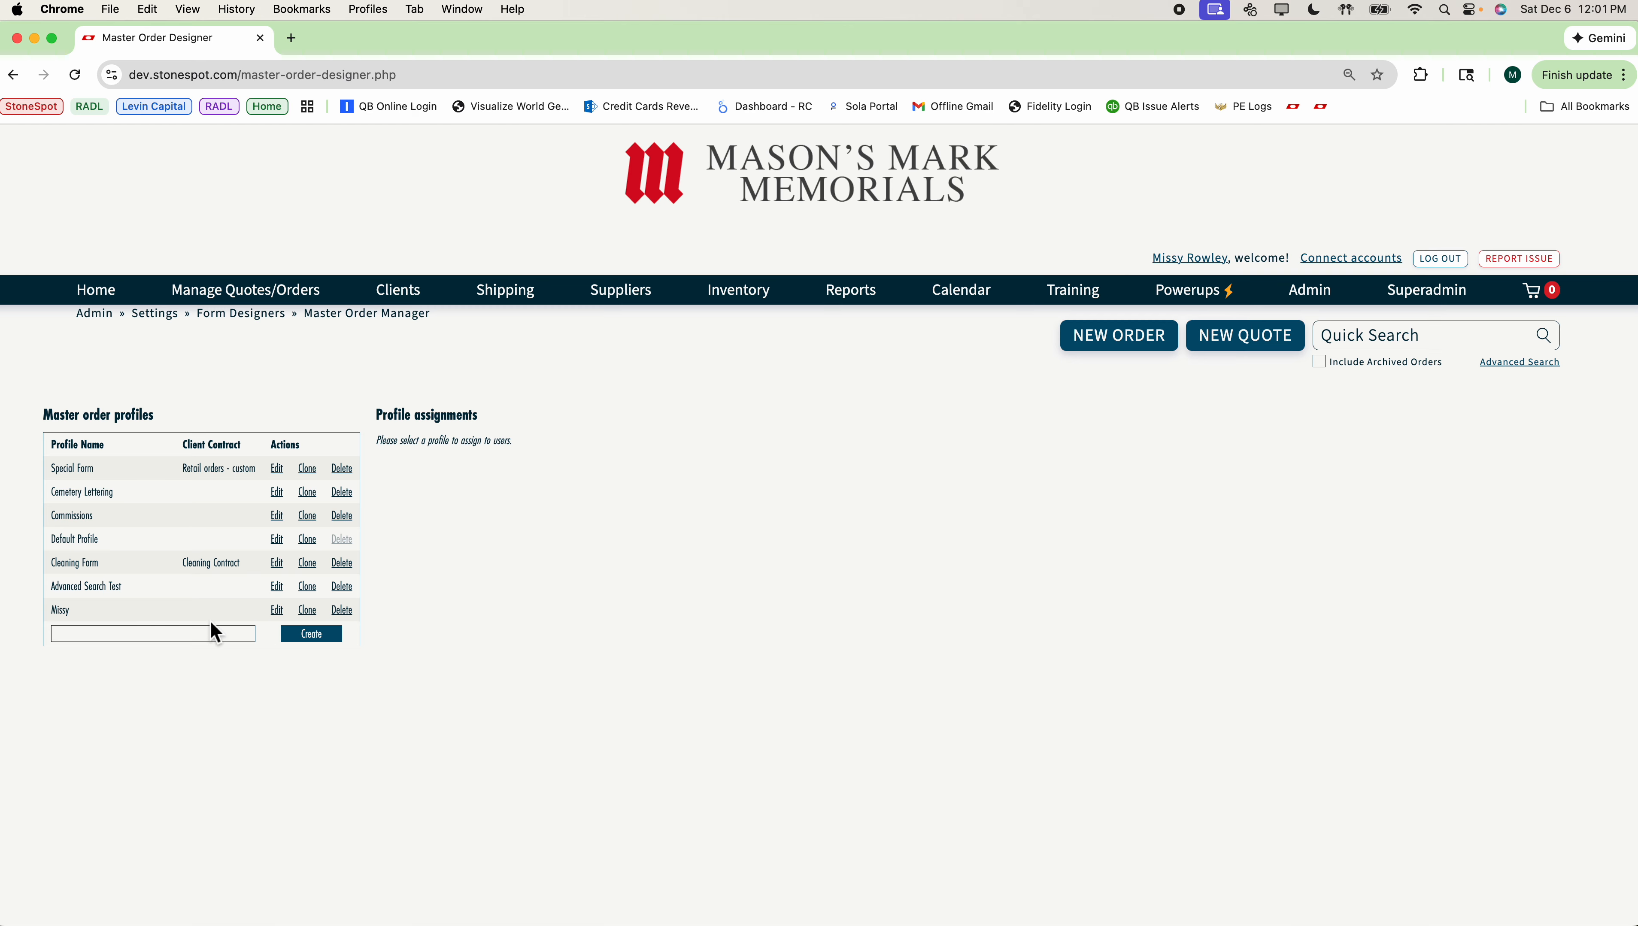
Reopen the new profile for editing and assign it only to the signed-in account holder among the admin users
{"action": "left_click", "coordinate": [279, 613]}
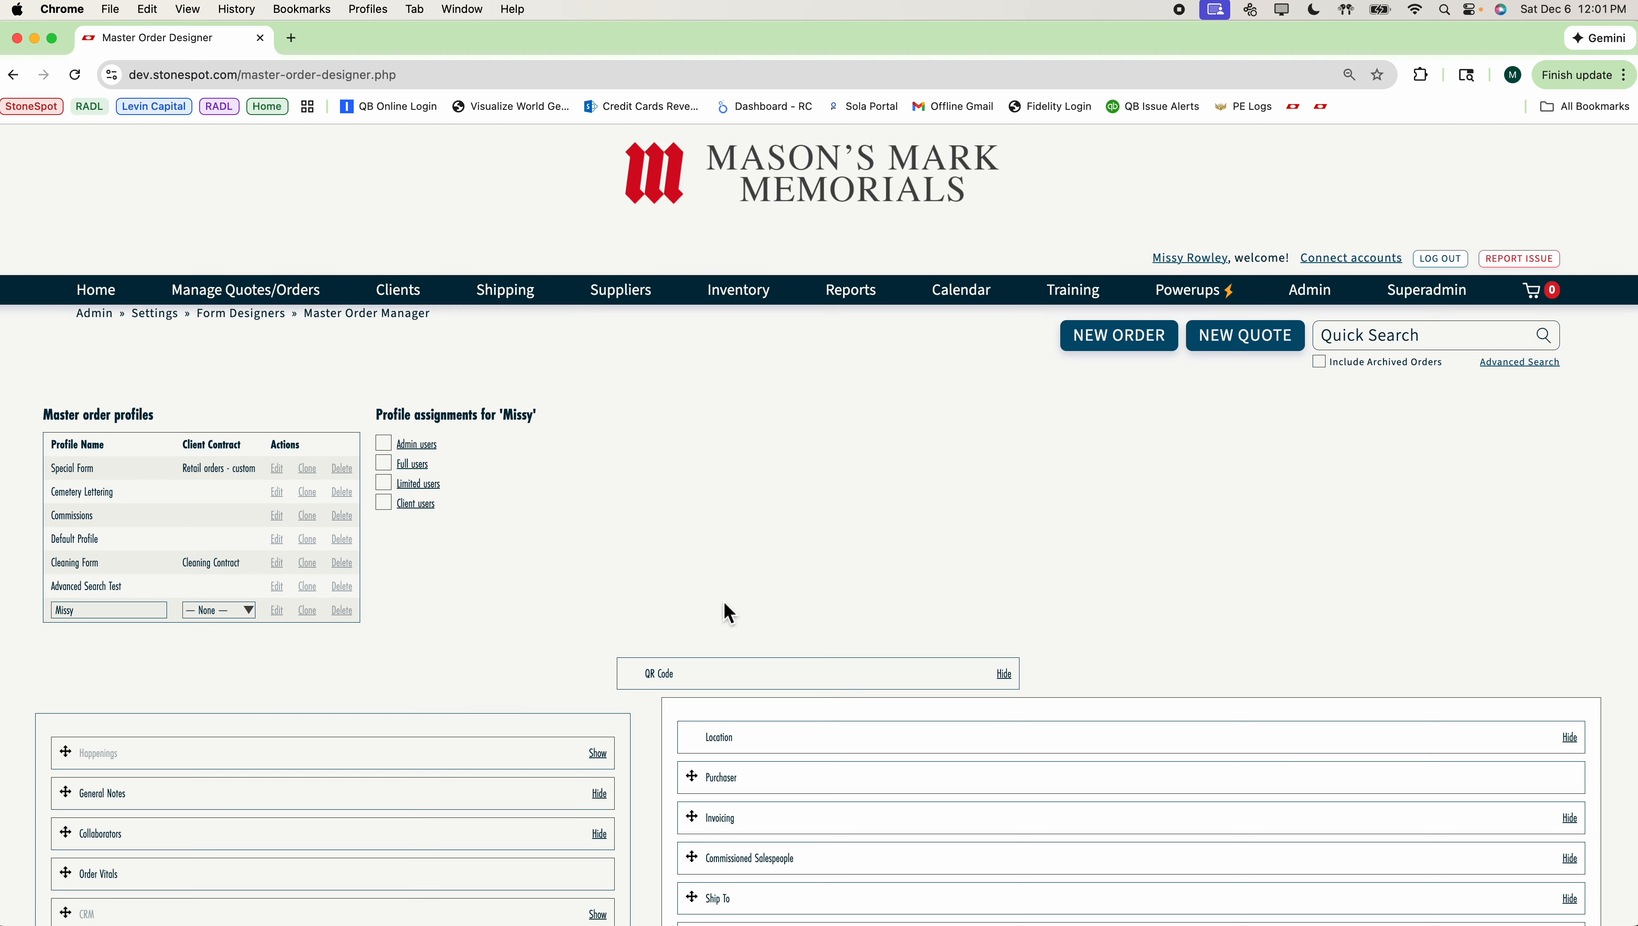
{"action": "left_click", "coordinate": [386, 446]}
{"action": "left_click", "coordinate": [385, 464]}
{"action": "left_click", "coordinate": [385, 464]}
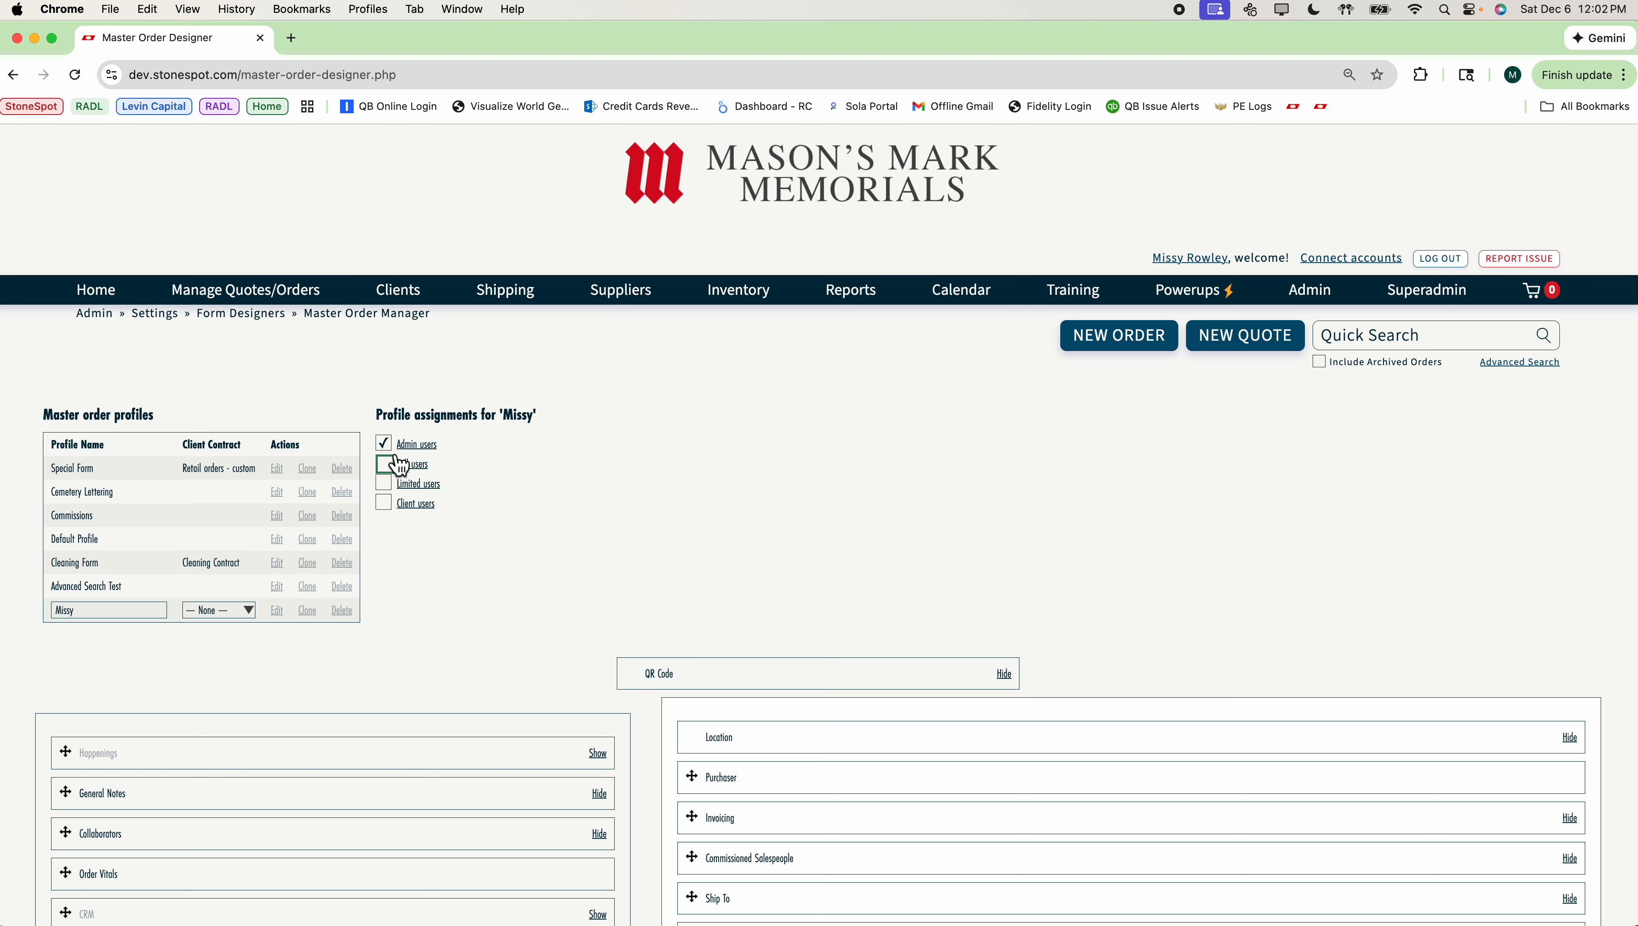
{"action": "left_click", "coordinate": [436, 446]}
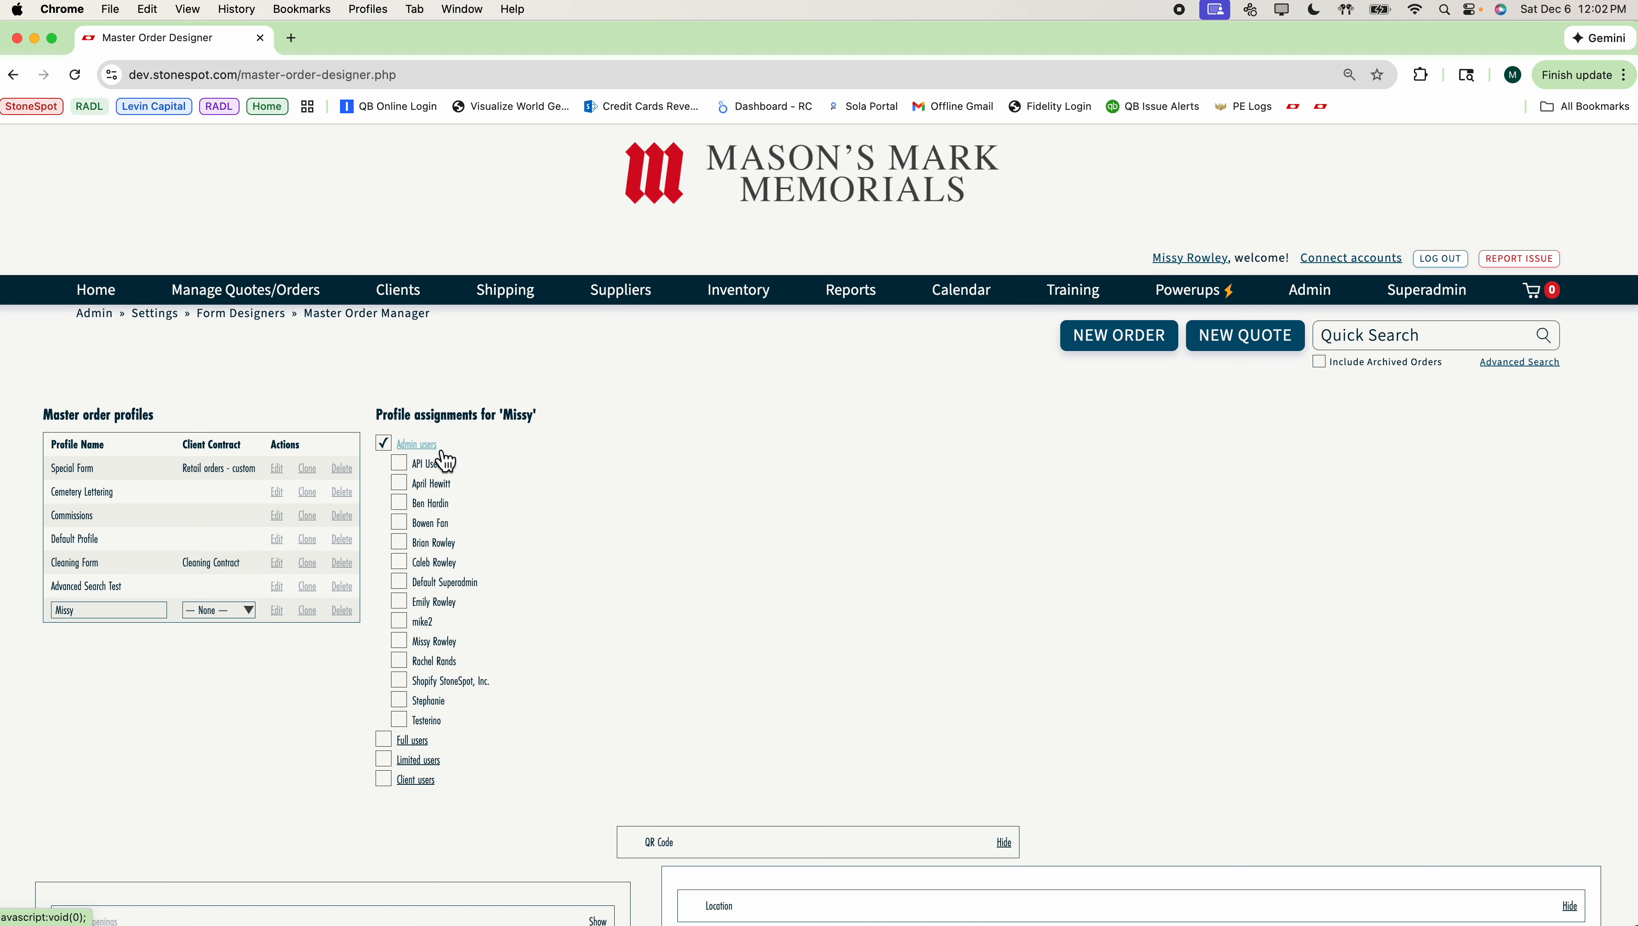
{"action": "left_click", "coordinate": [400, 644]}
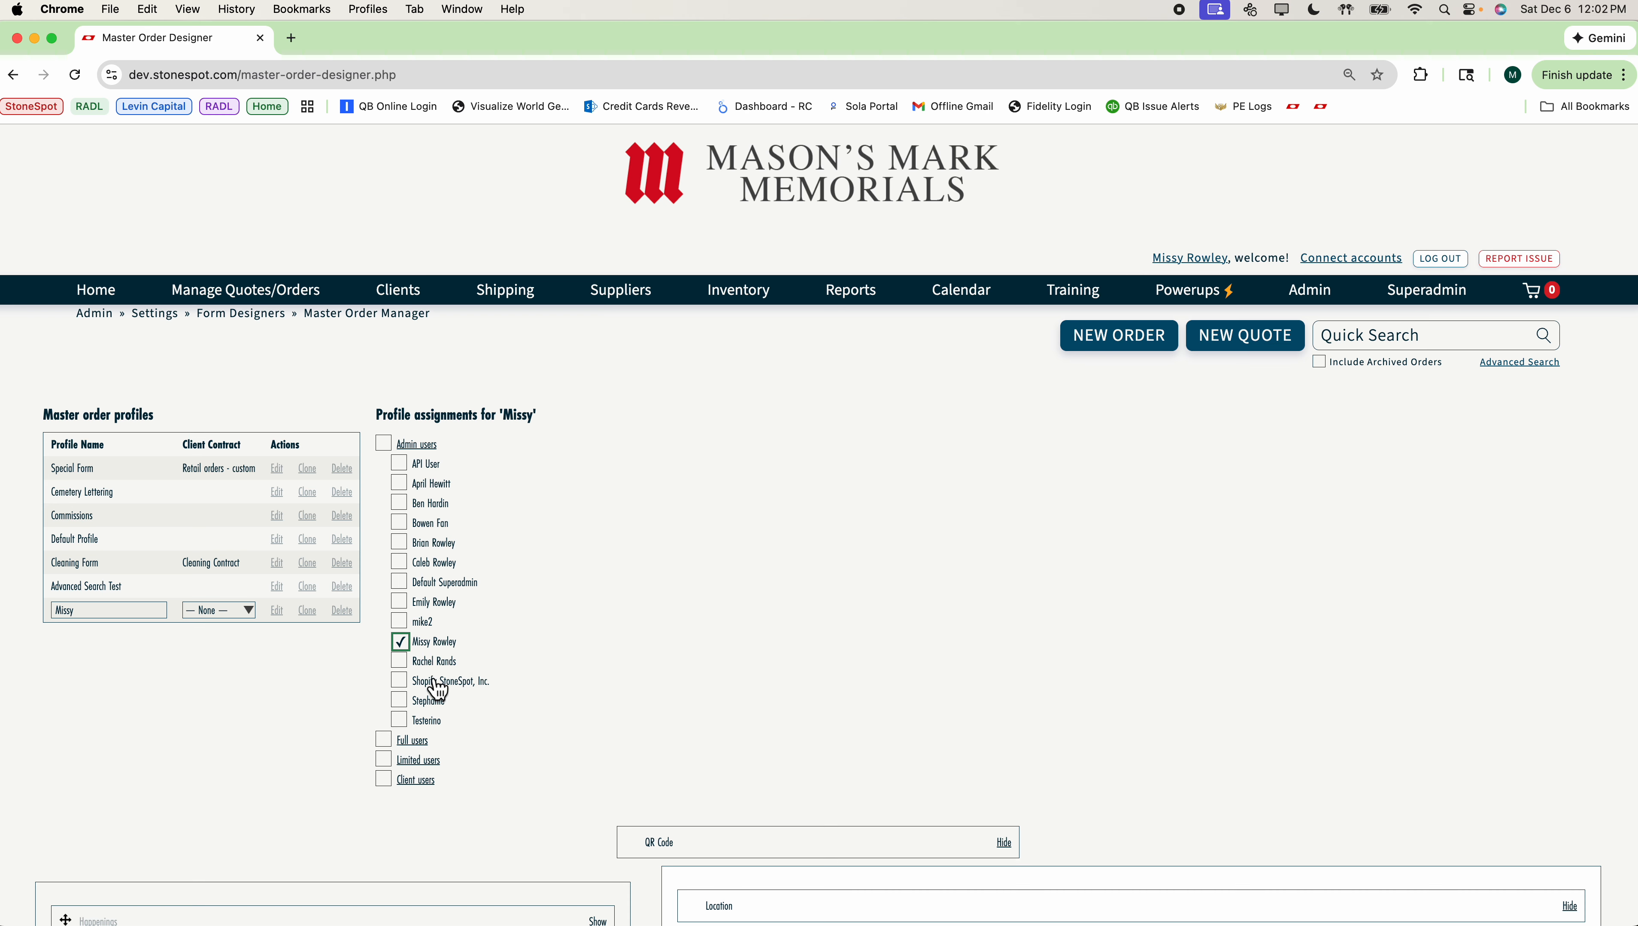
{"action": "scroll", "coordinate": [439, 690], "scroll_direction": "down", "scroll_amount": 1}
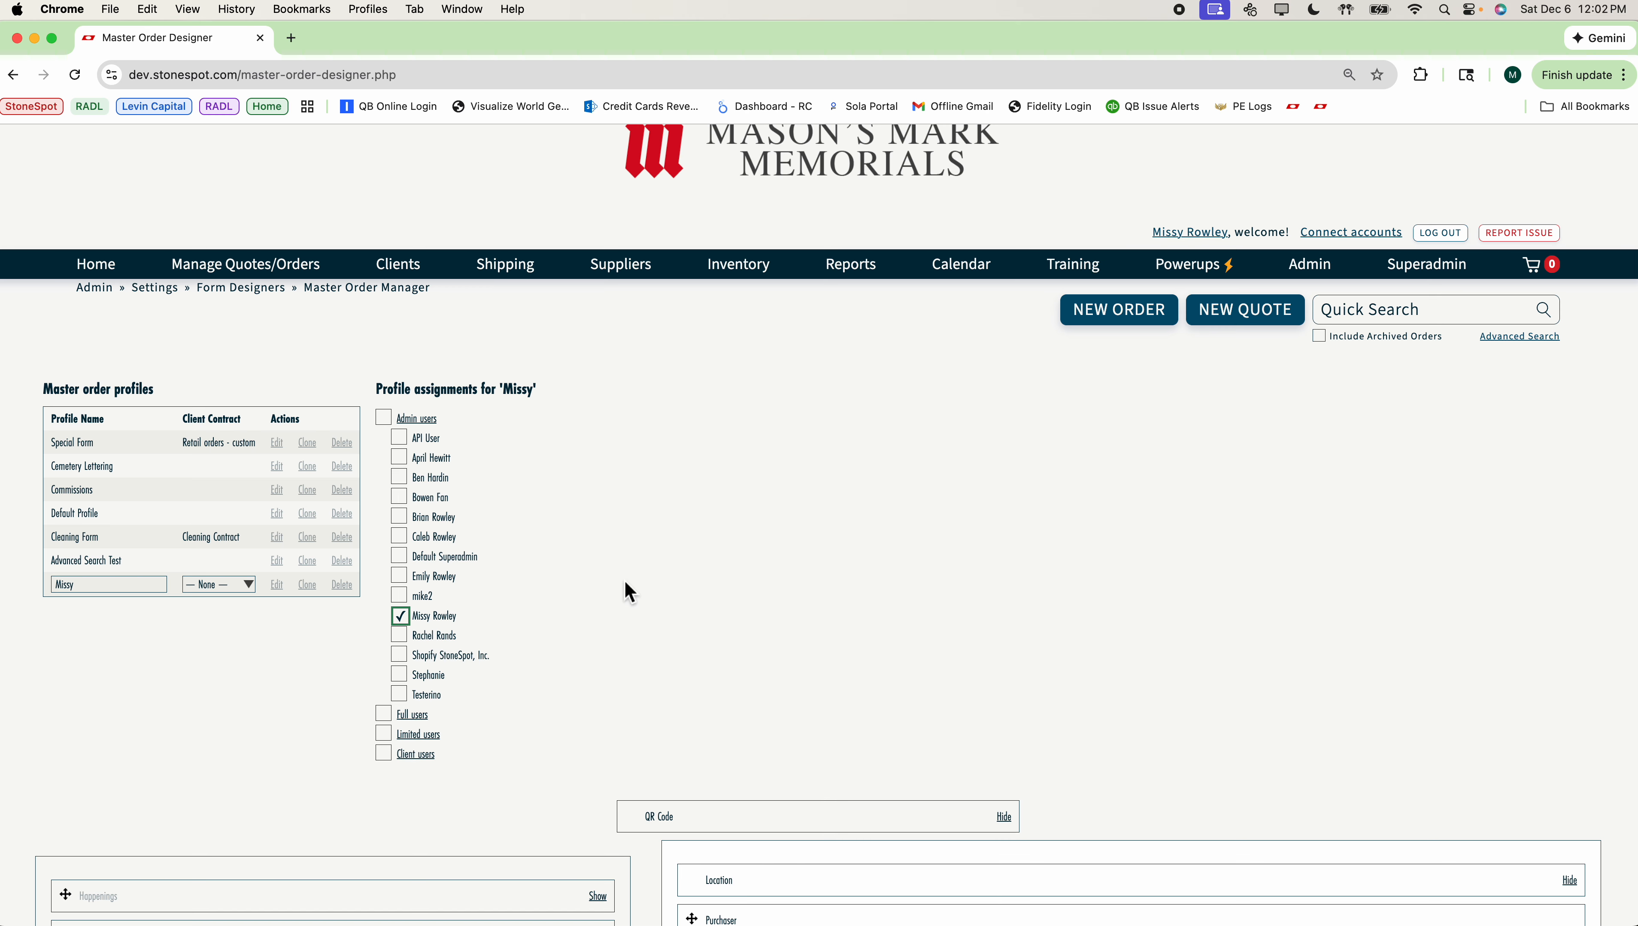
Review the Client Contract column in the profile list and save the new profile with its user assignment
{"action": "scroll", "coordinate": [625, 580], "scroll_direction": "down", "scroll_amount": 1}
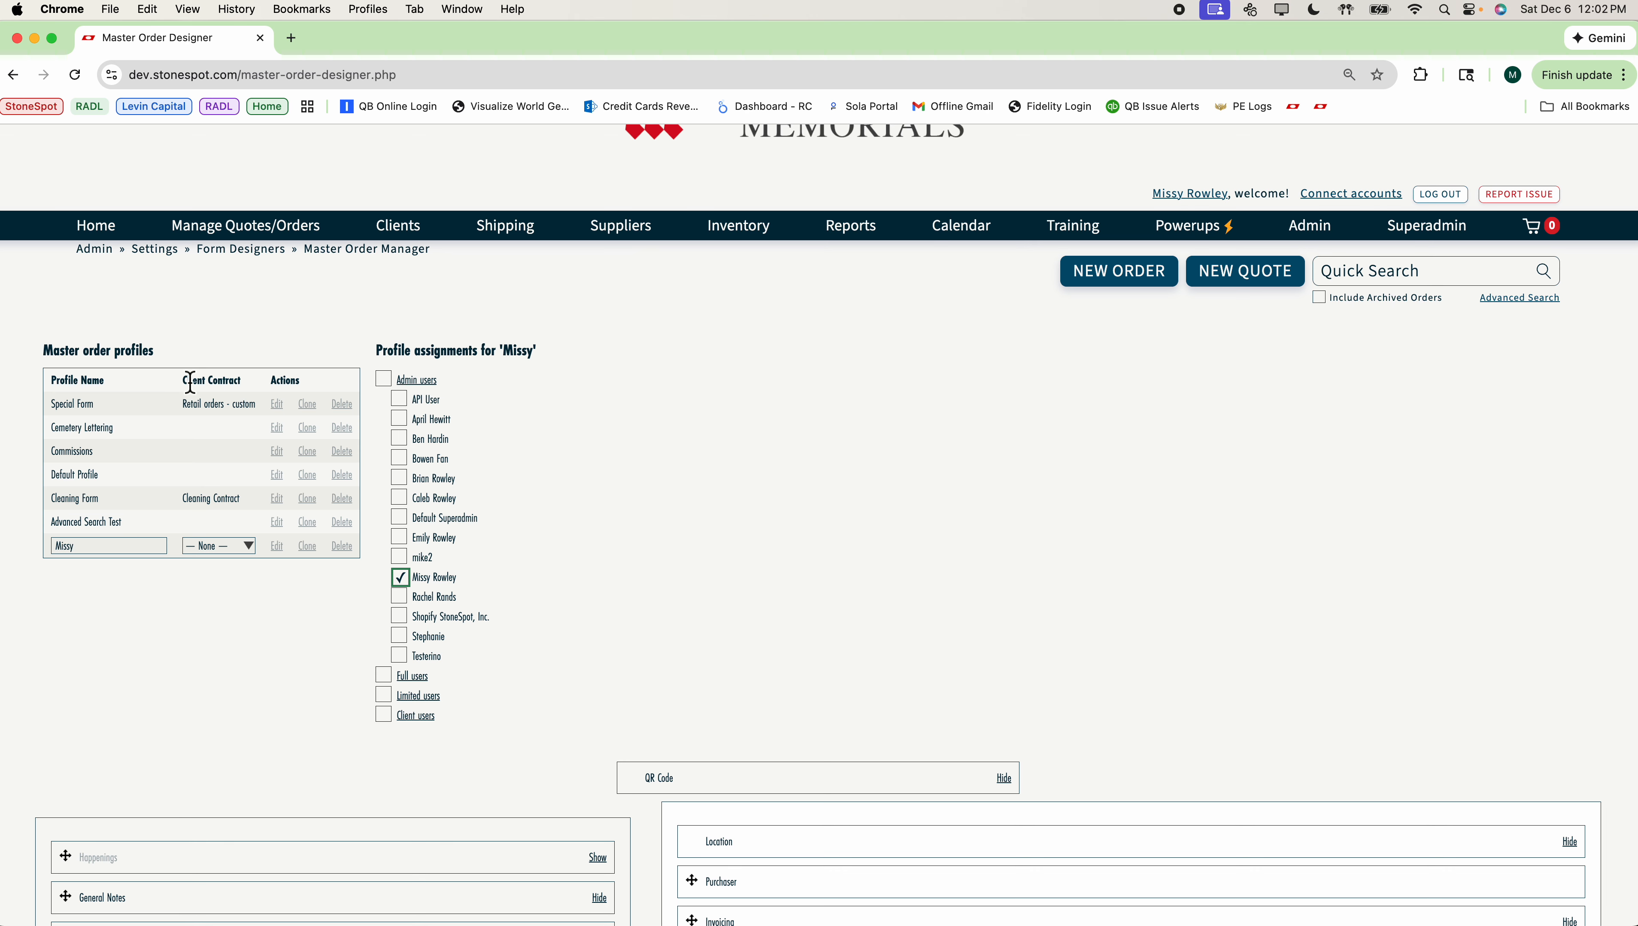
{"action": "left_click_drag", "start_coordinate": [183, 381], "coordinate": [230, 383]}
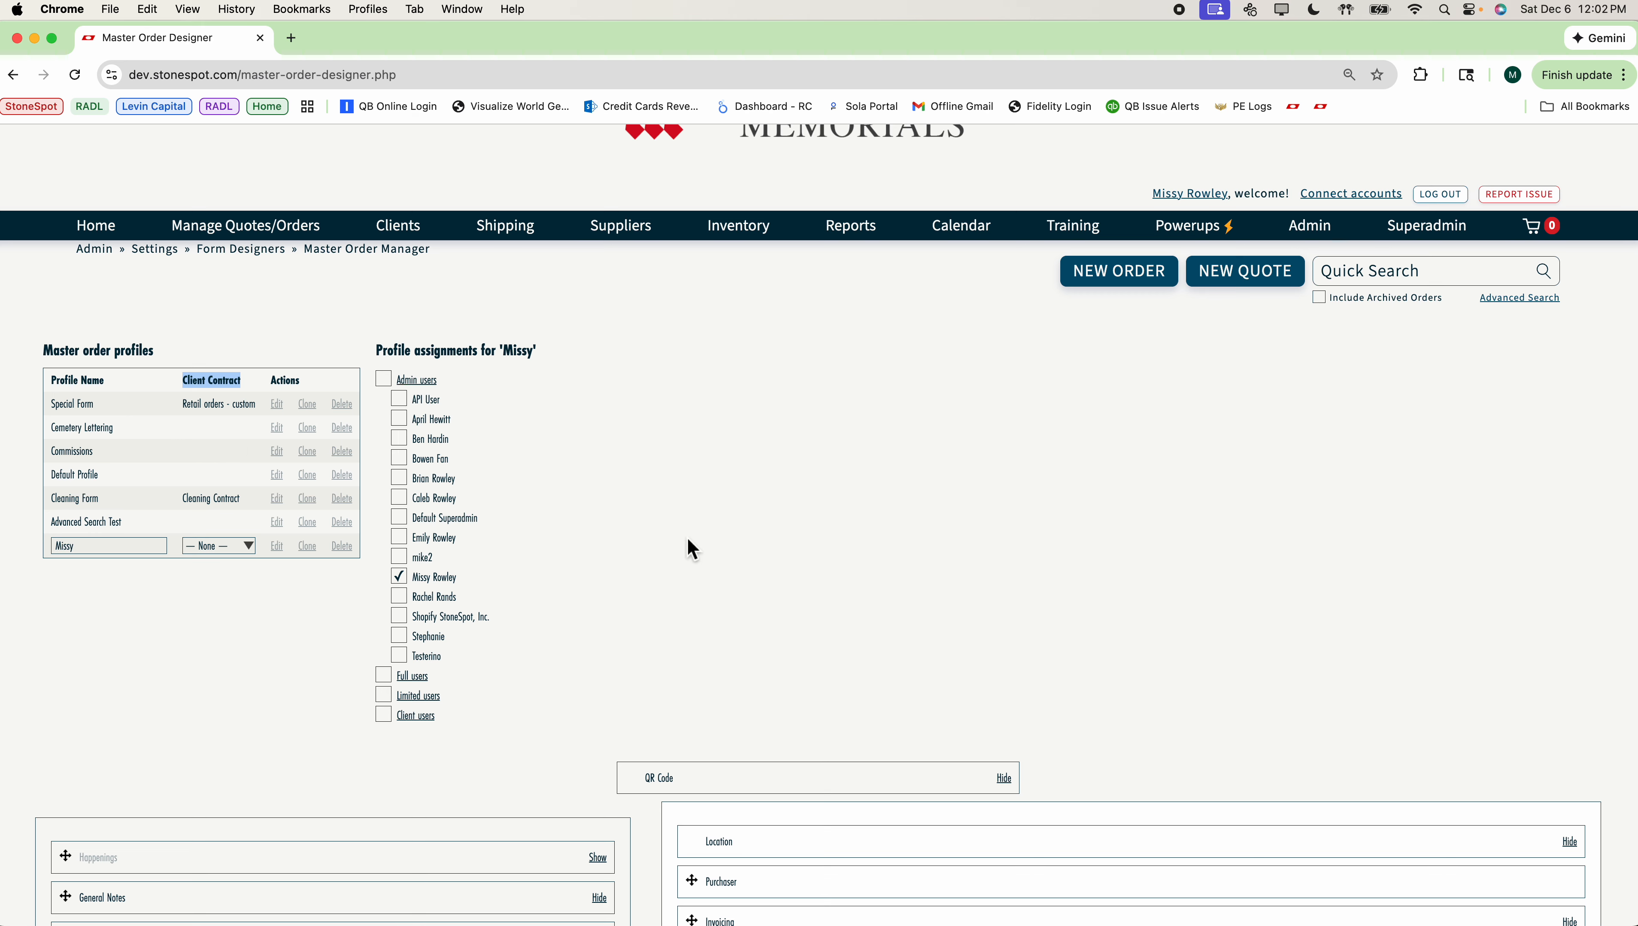
{"action": "scroll", "coordinate": [691, 549], "scroll_direction": "down", "scroll_amount": 15}
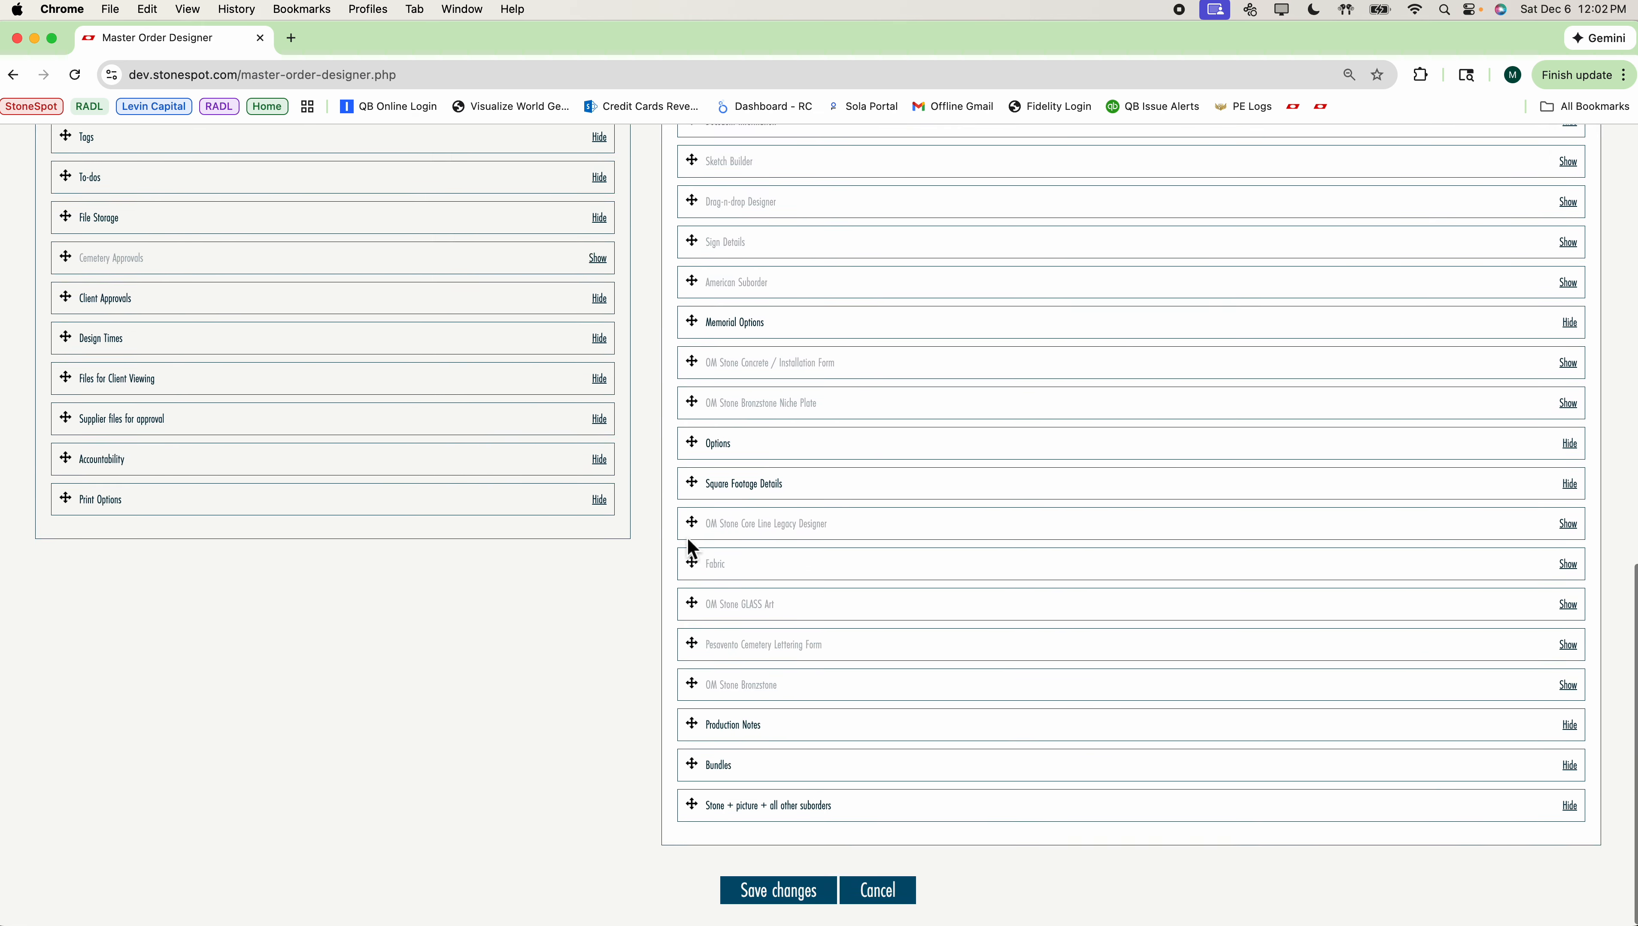
{"action": "left_click", "coordinate": [778, 890]}
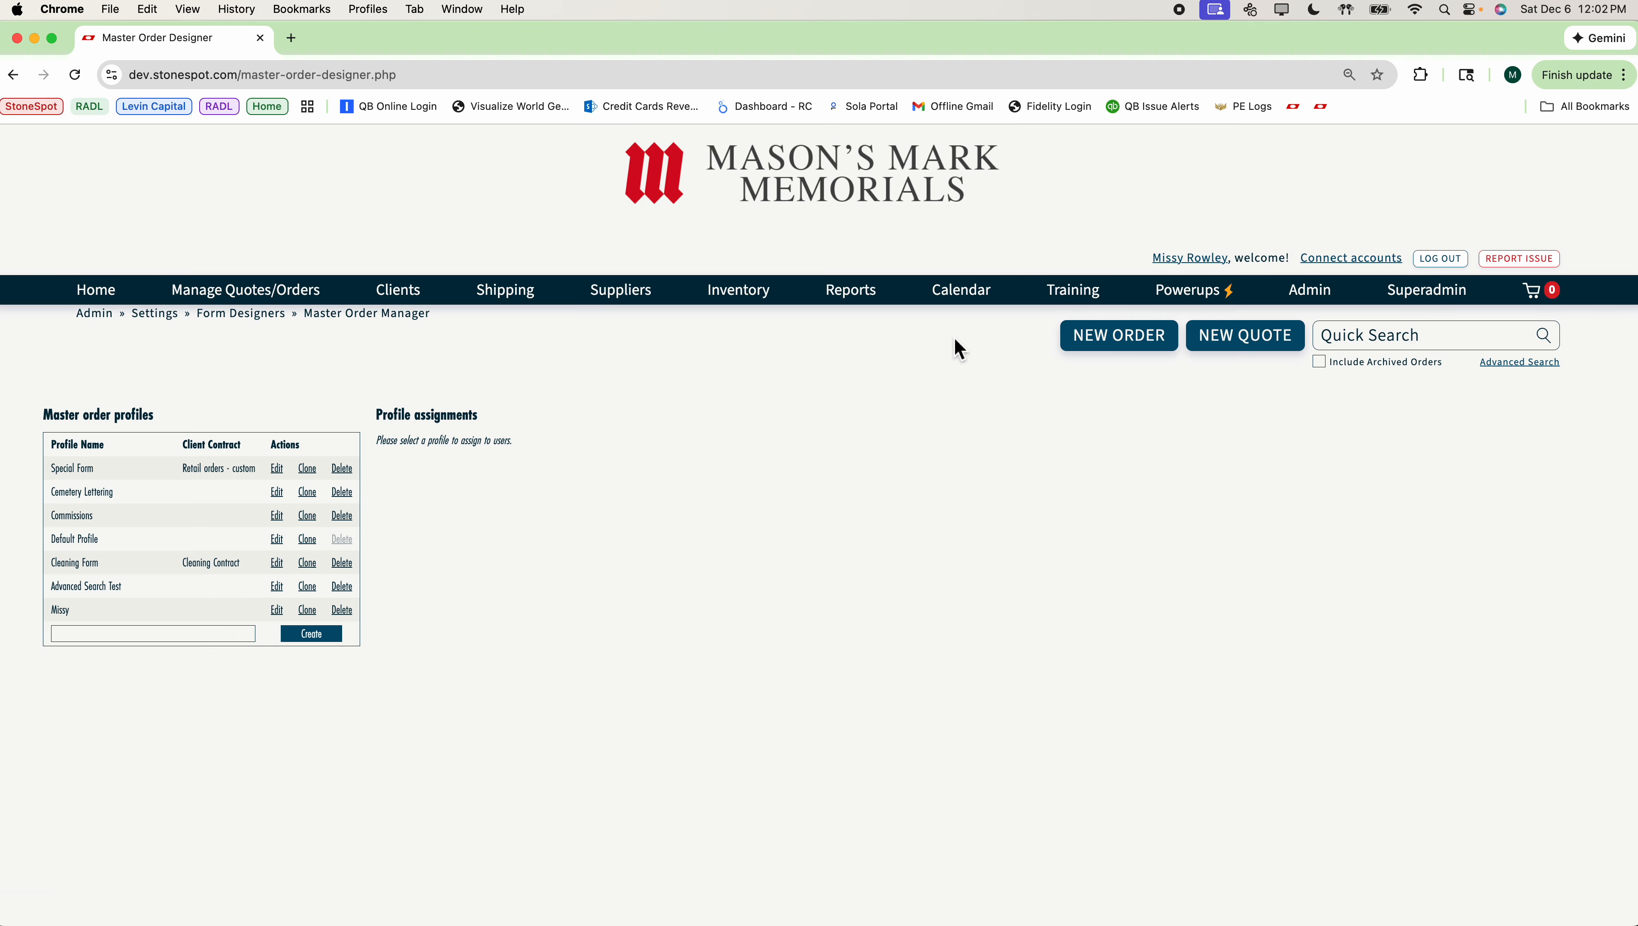
Start a new order and switch its form selection to the newly created profile, accepting the page reload
{"action": "left_click", "coordinate": [1115, 346]}
{"action": "left_click", "coordinate": [835, 609]}
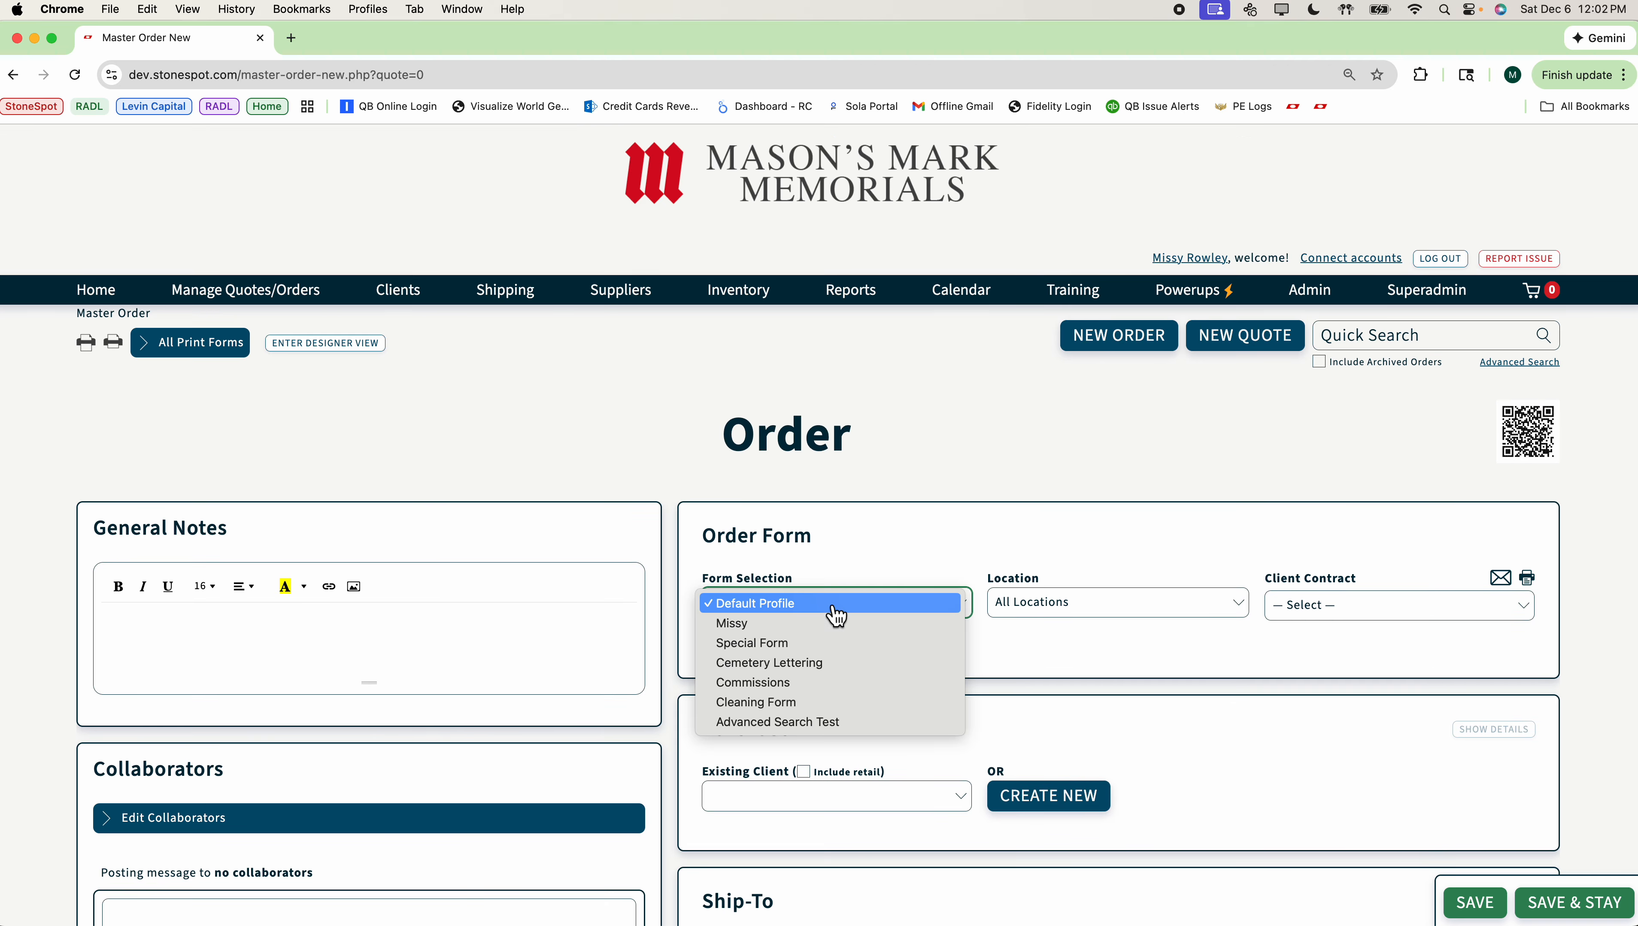
{"action": "left_click", "coordinate": [742, 624]}
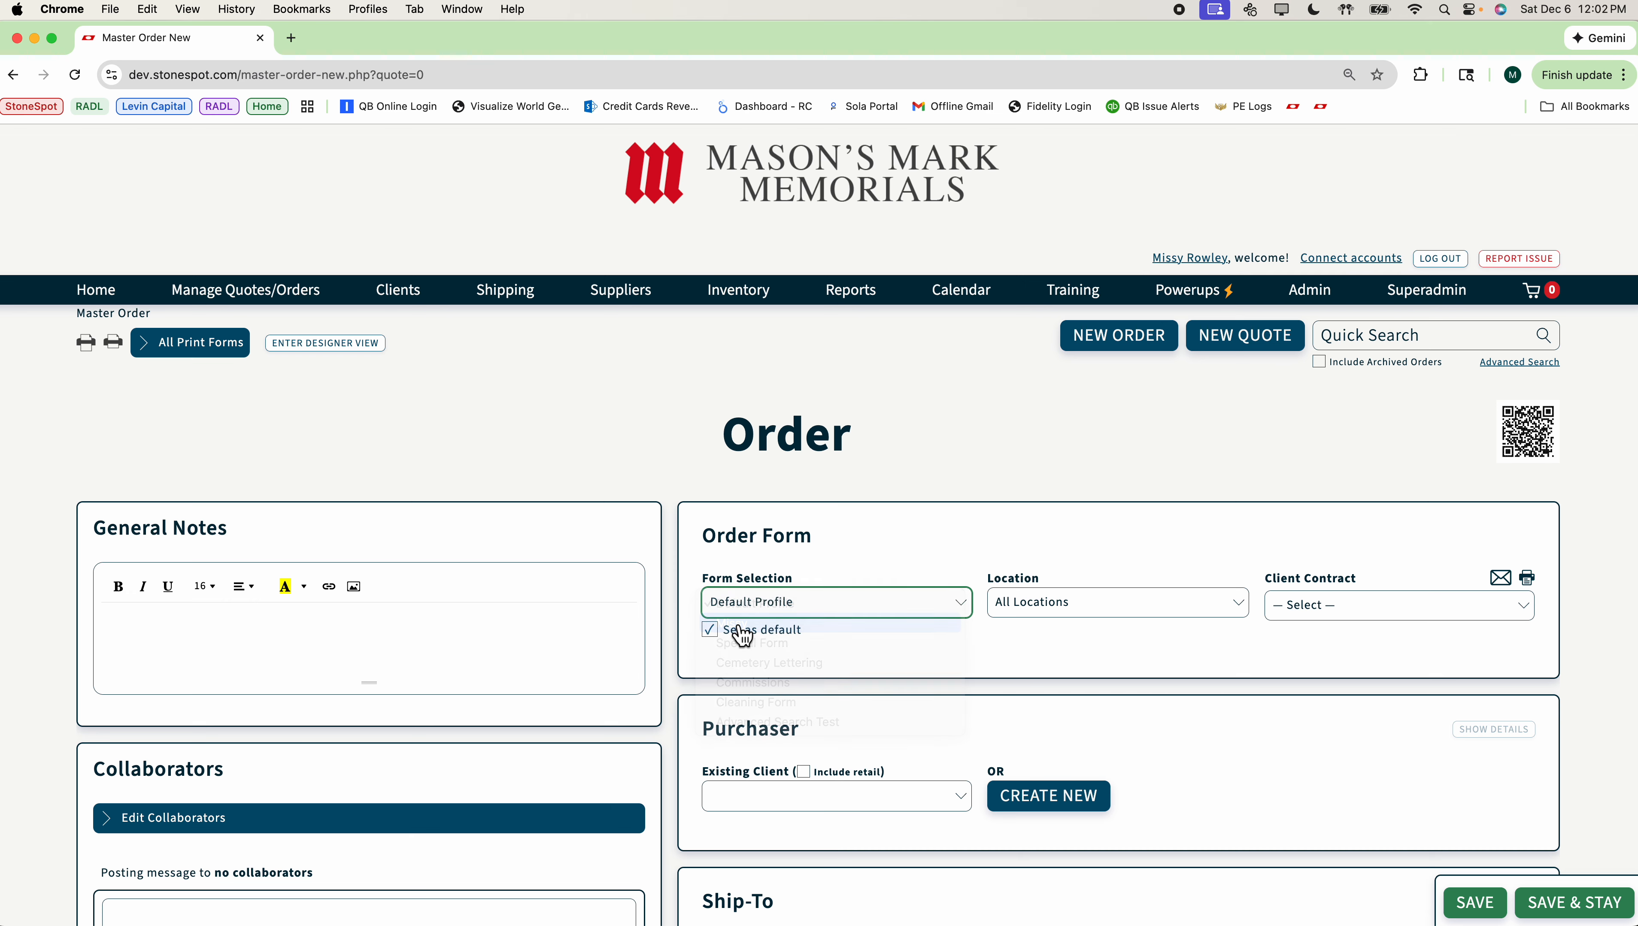
{"action": "left_click", "coordinate": [731, 628]}
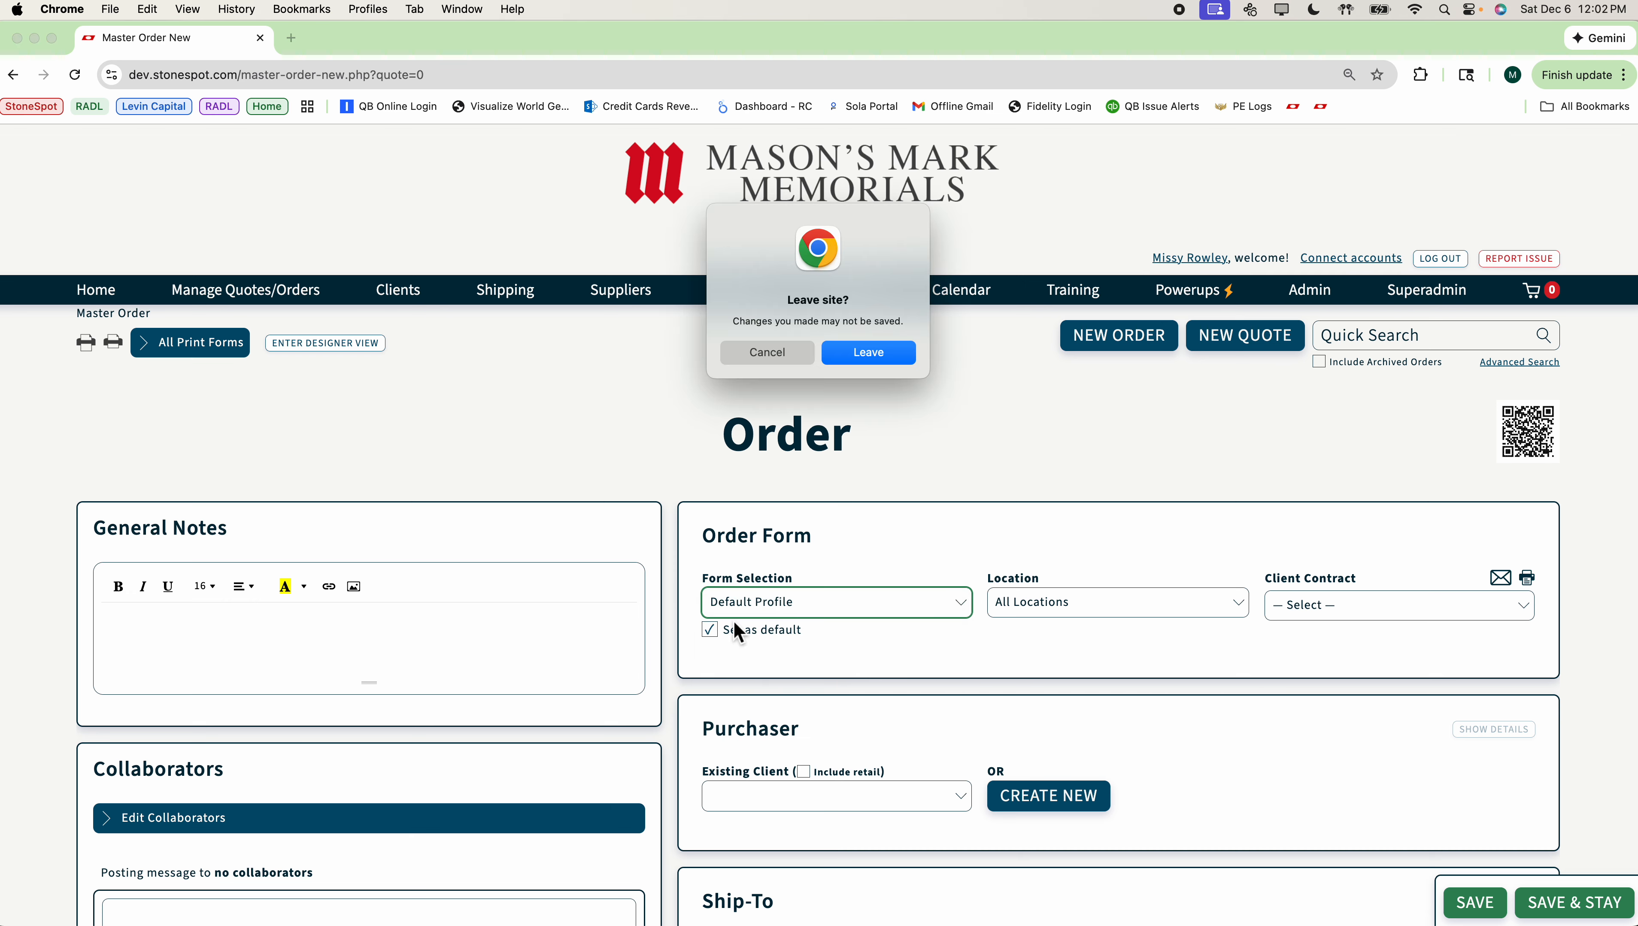
{"action": "left_click", "coordinate": [880, 351]}
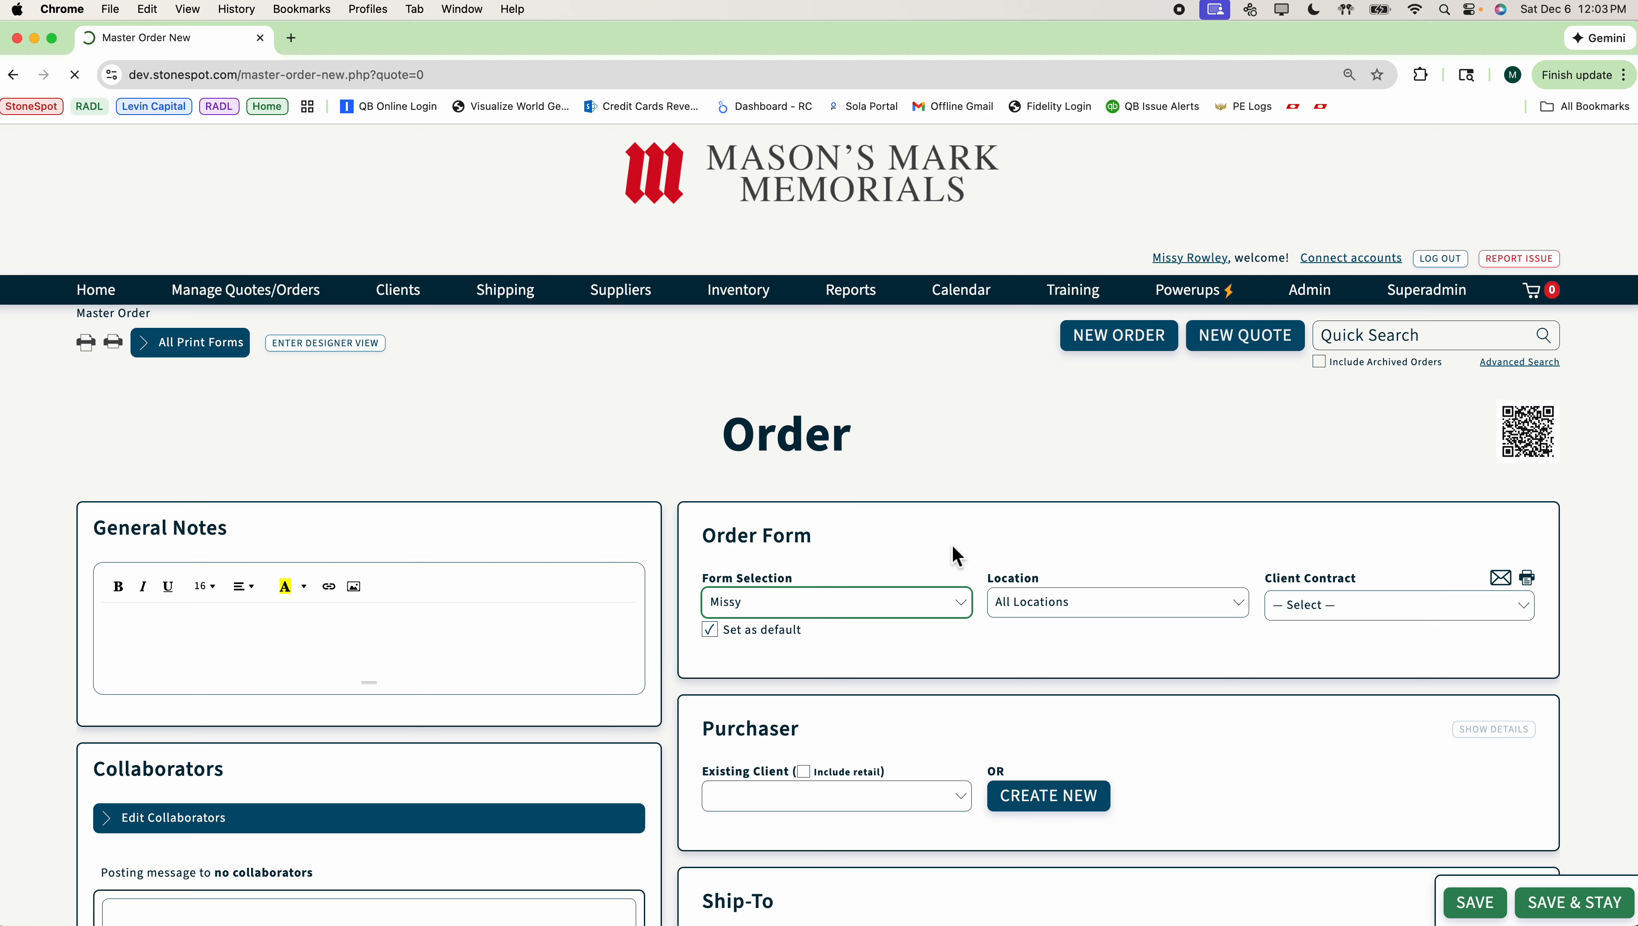
Choose Atlantic Granite as the order's existing client and review the Invoicing and Commissioned Salespeople sections of the form
{"action": "scroll", "coordinate": [952, 555], "scroll_direction": "down", "scroll_amount": 5}
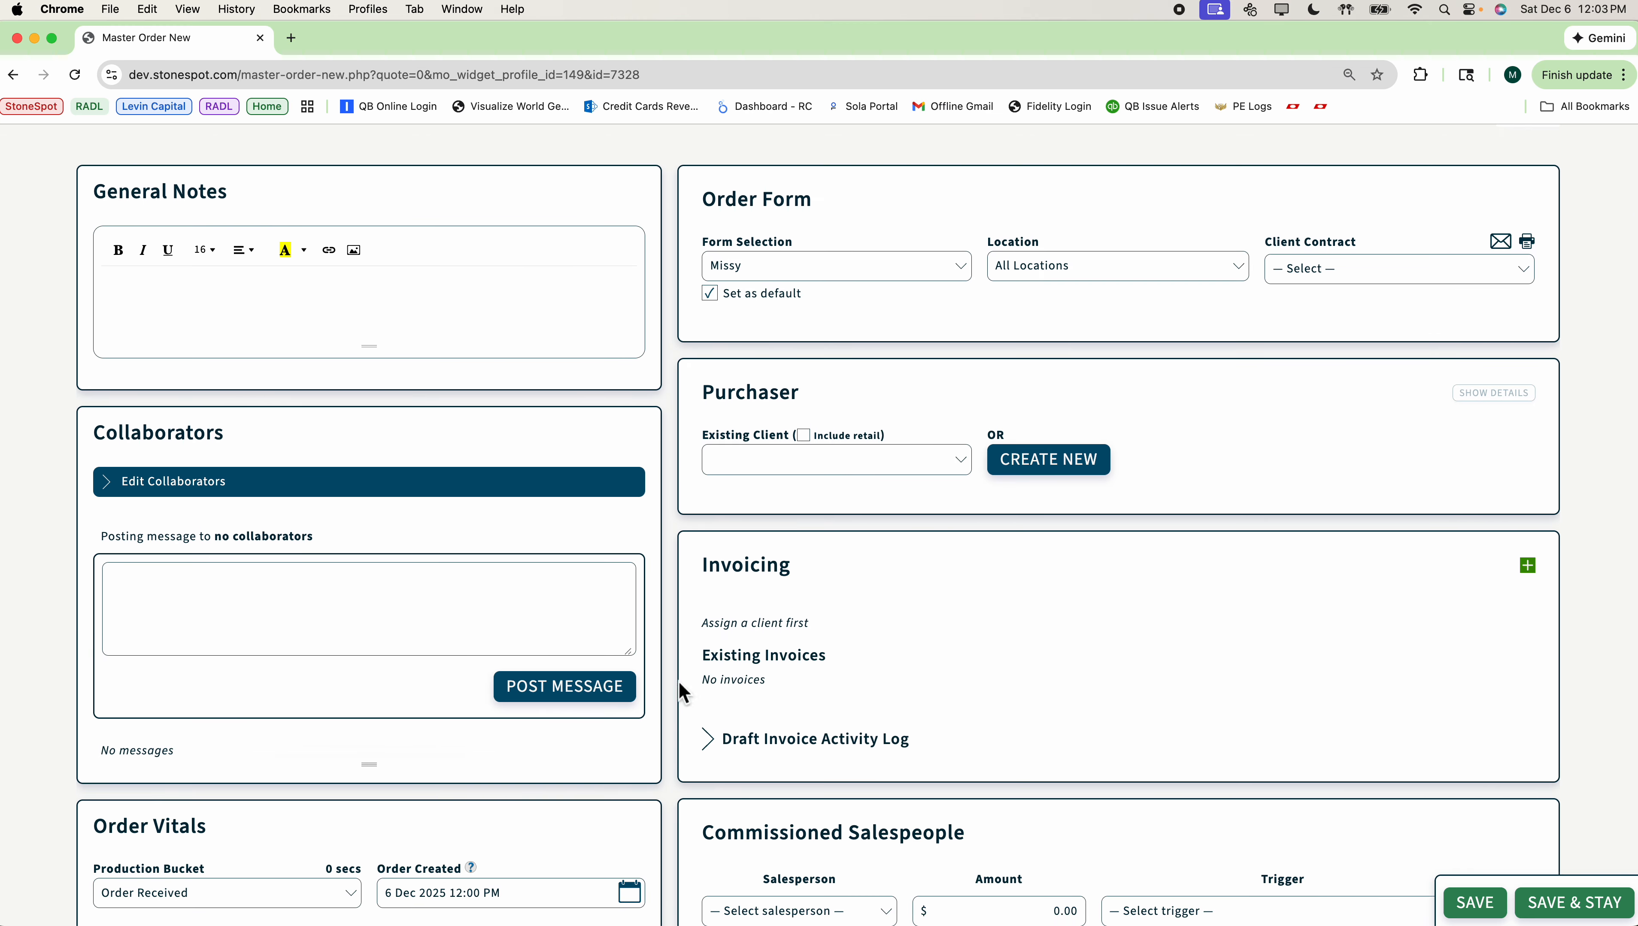
{"action": "left_click", "coordinate": [960, 462]}
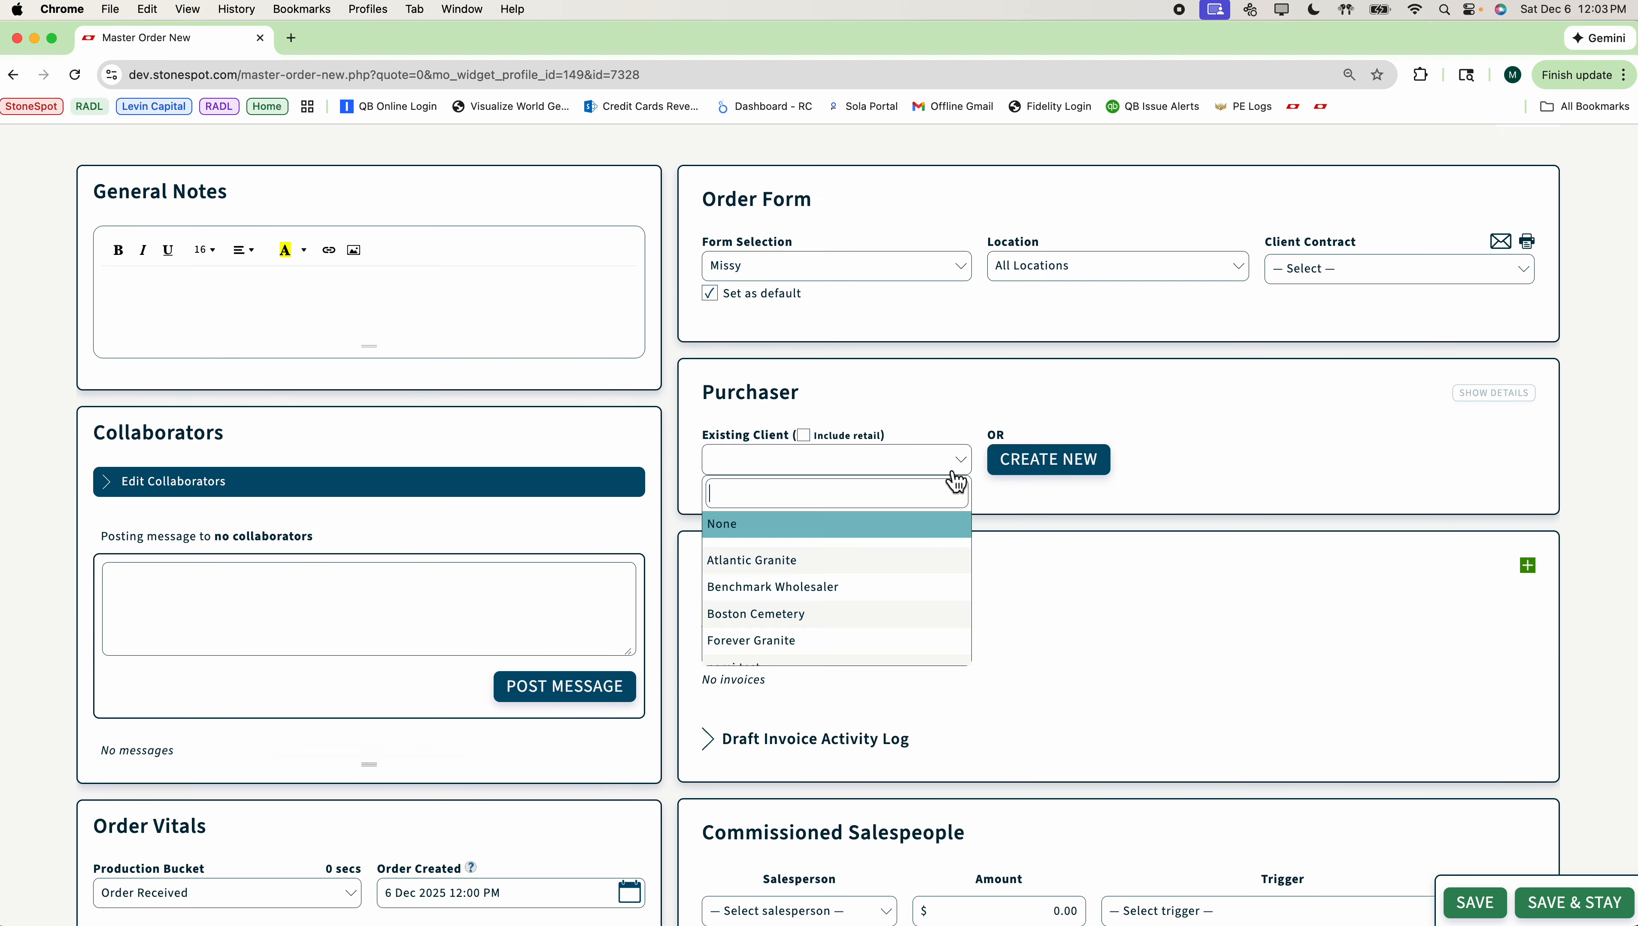
{"action": "left_click", "coordinate": [801, 562]}
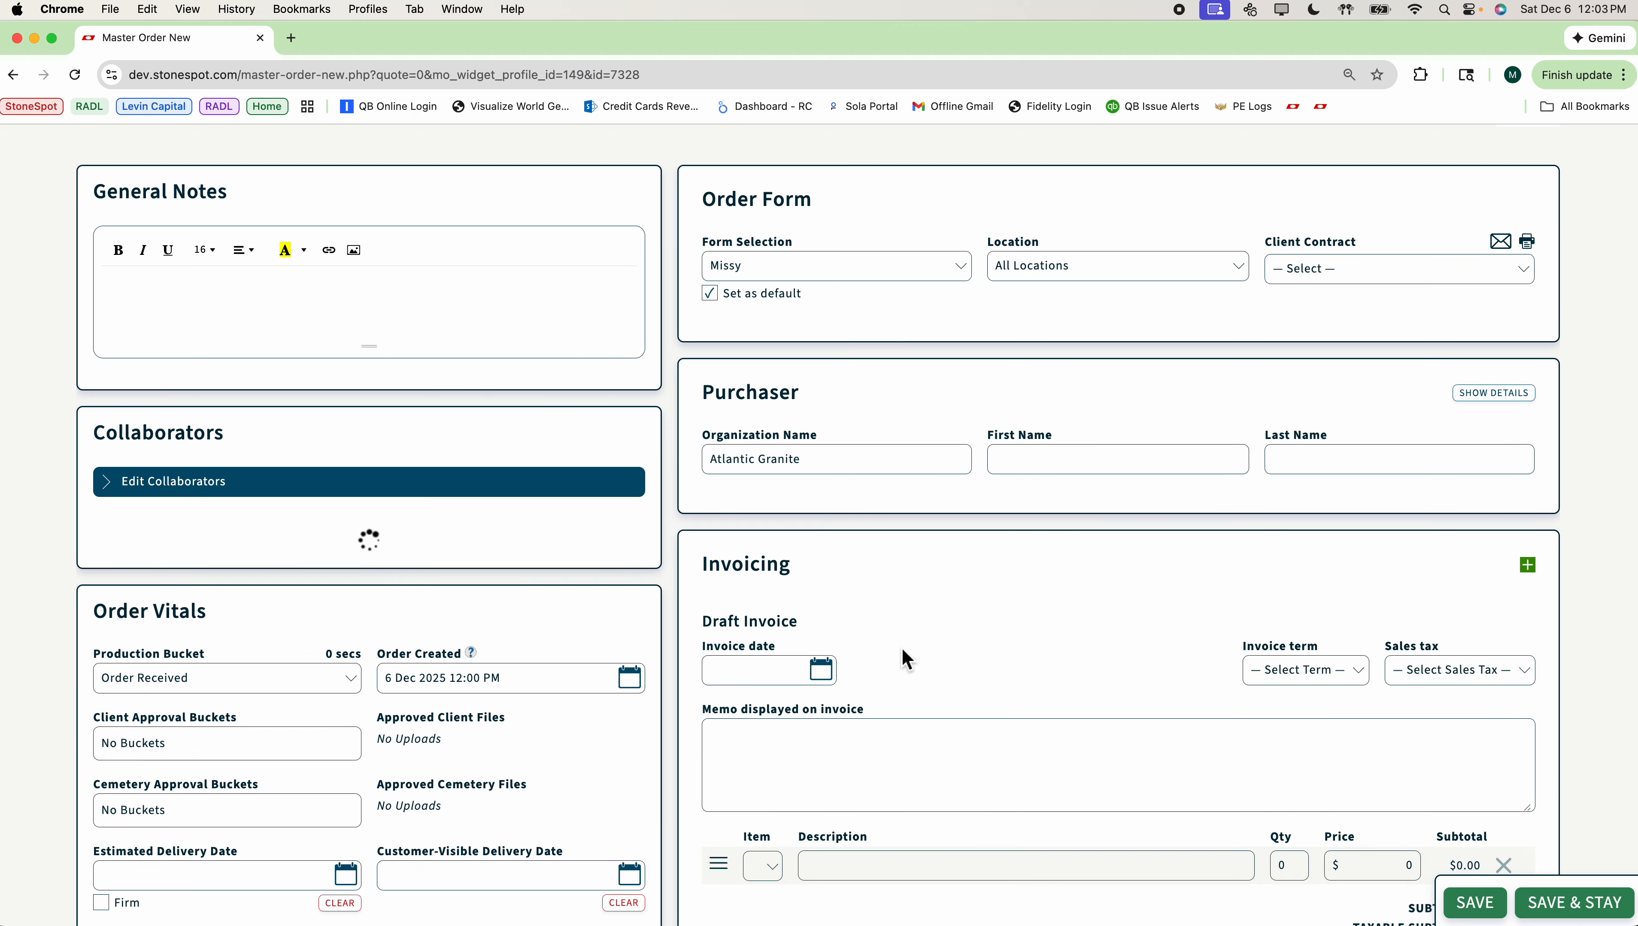
{"action": "scroll", "coordinate": [903, 603], "scroll_direction": "down", "scroll_amount": 3}
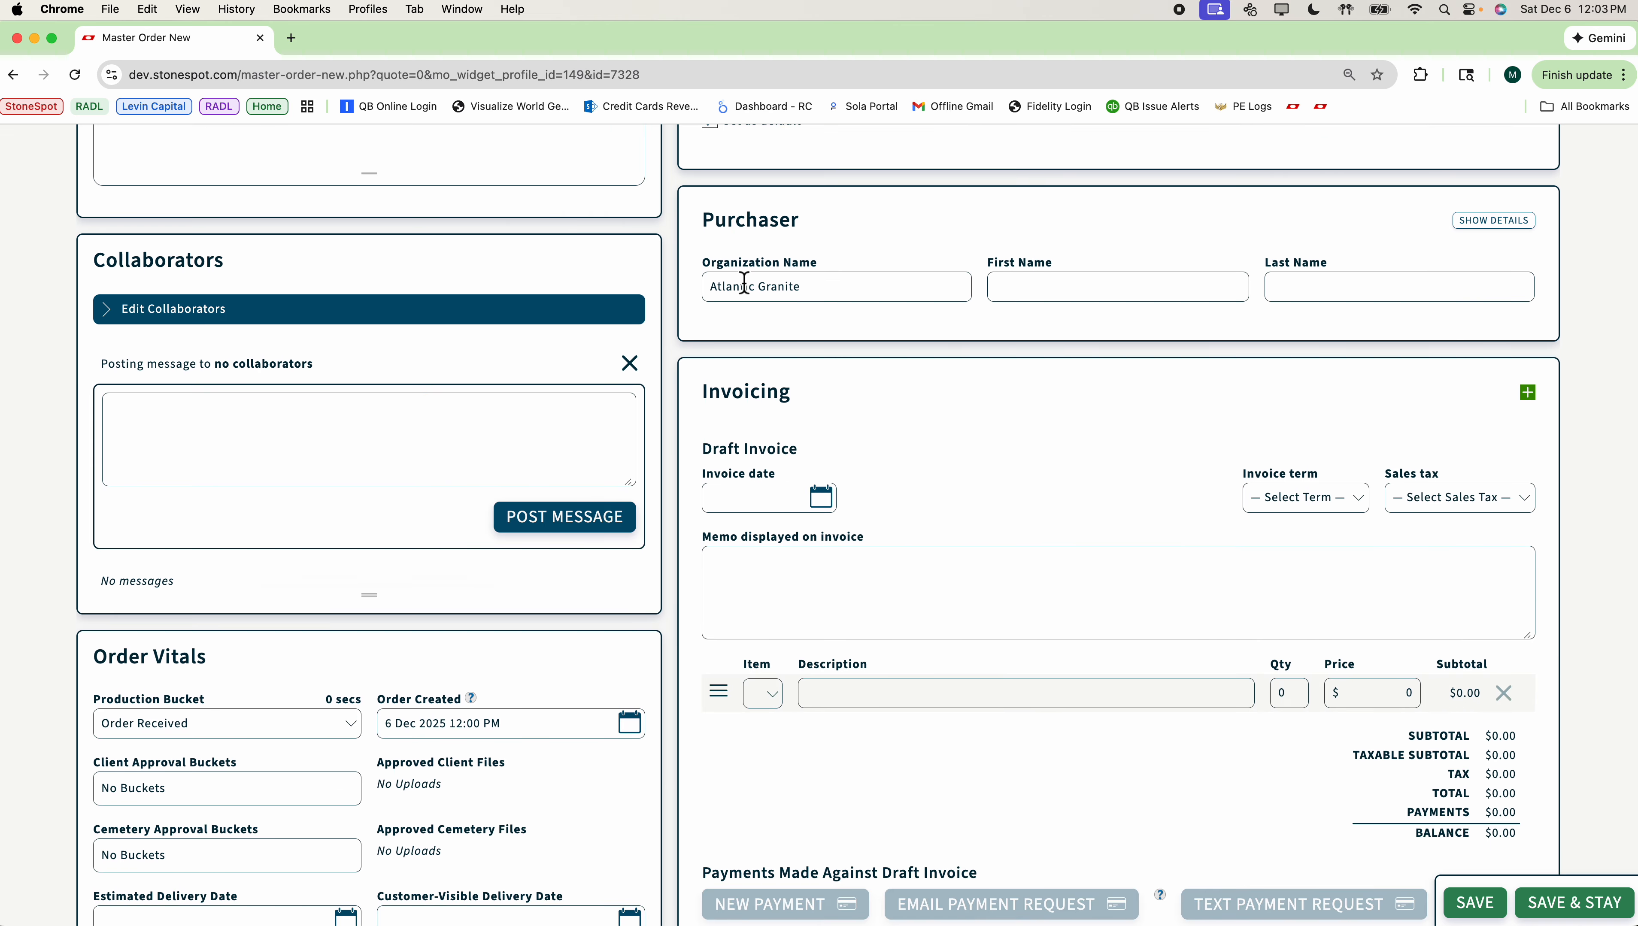
{"action": "scroll", "coordinate": [1339, 671], "scroll_direction": "down", "scroll_amount": 3}
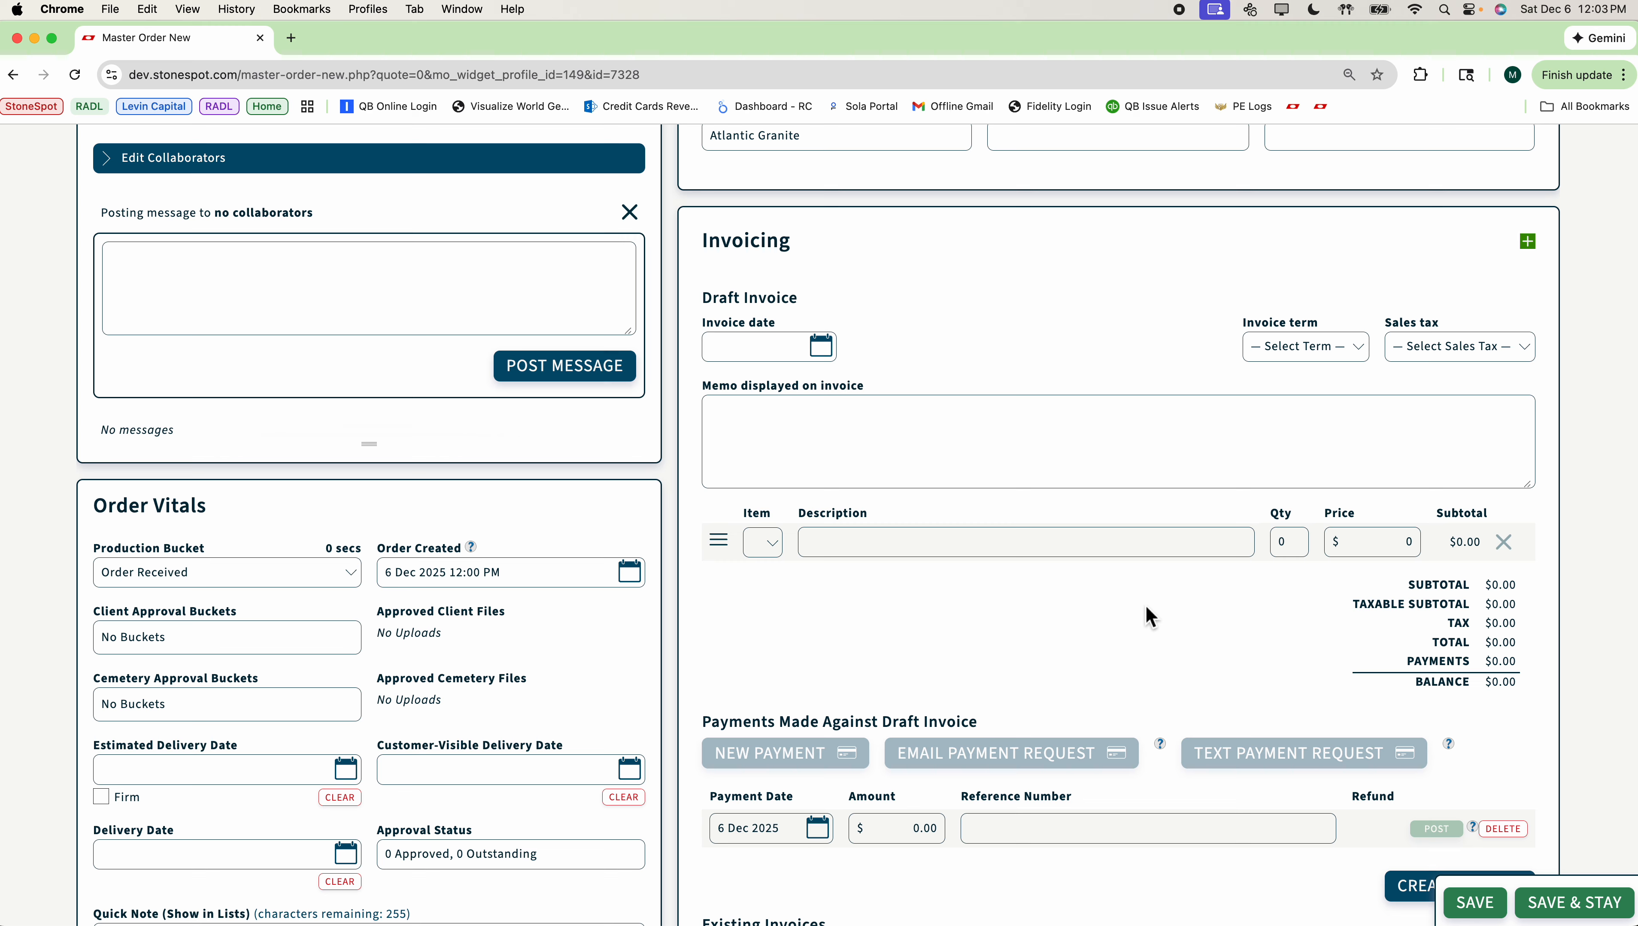
{"action": "scroll", "coordinate": [1150, 616], "scroll_direction": "down", "scroll_amount": 8}
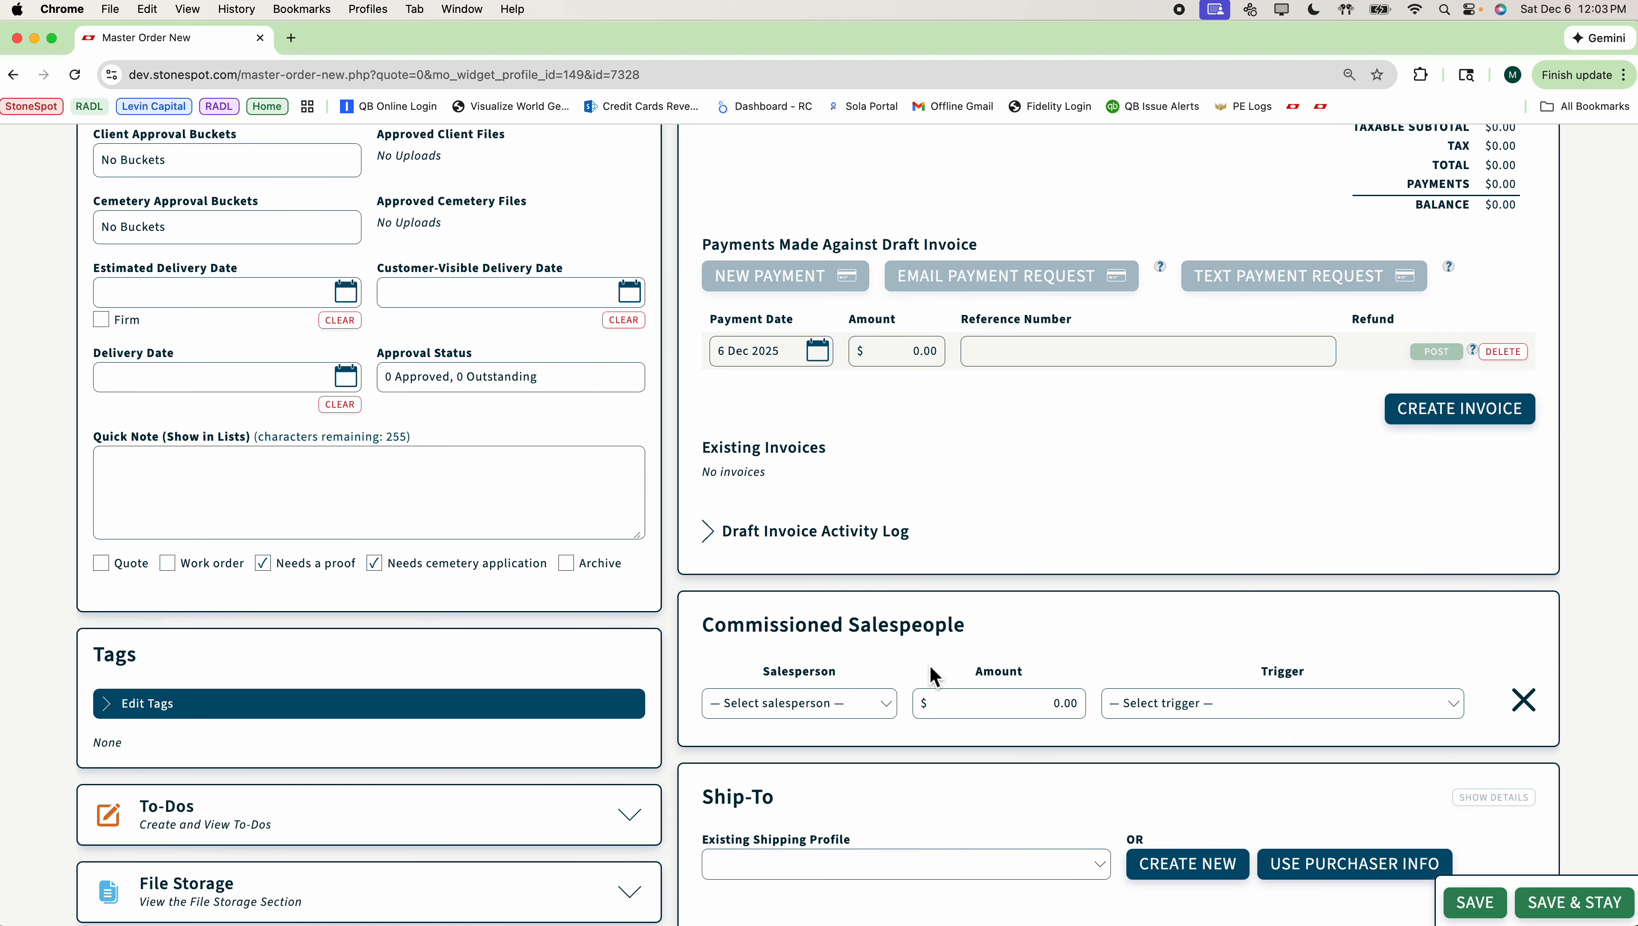
{"action": "scroll", "coordinate": [932, 676], "scroll_direction": "up", "scroll_amount": 15}
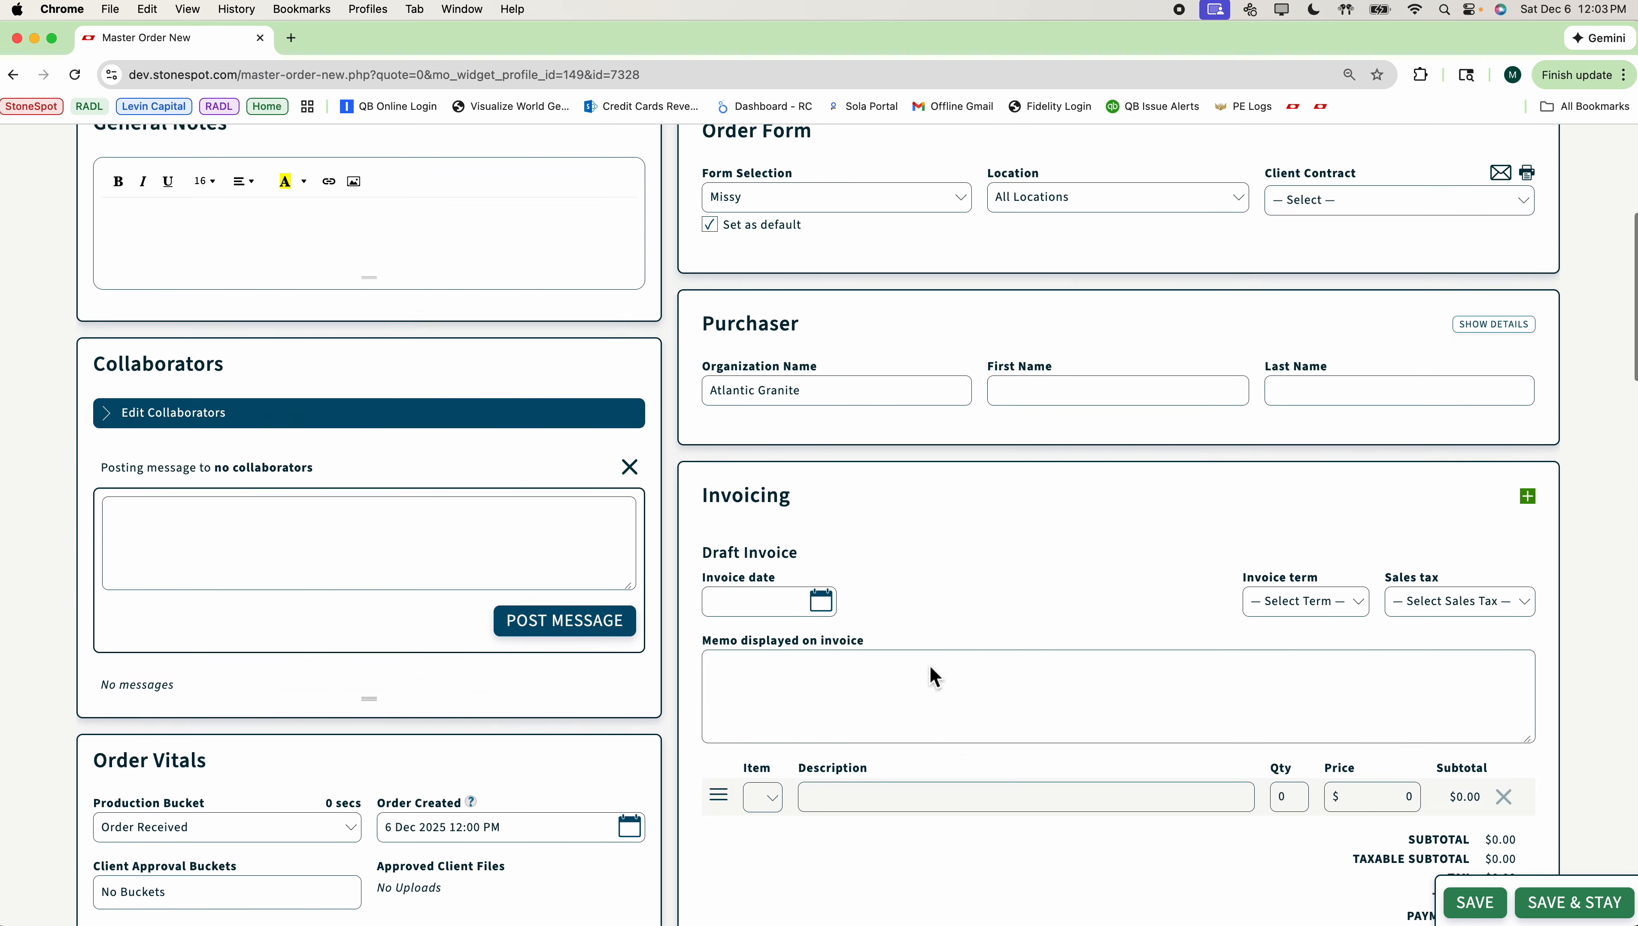